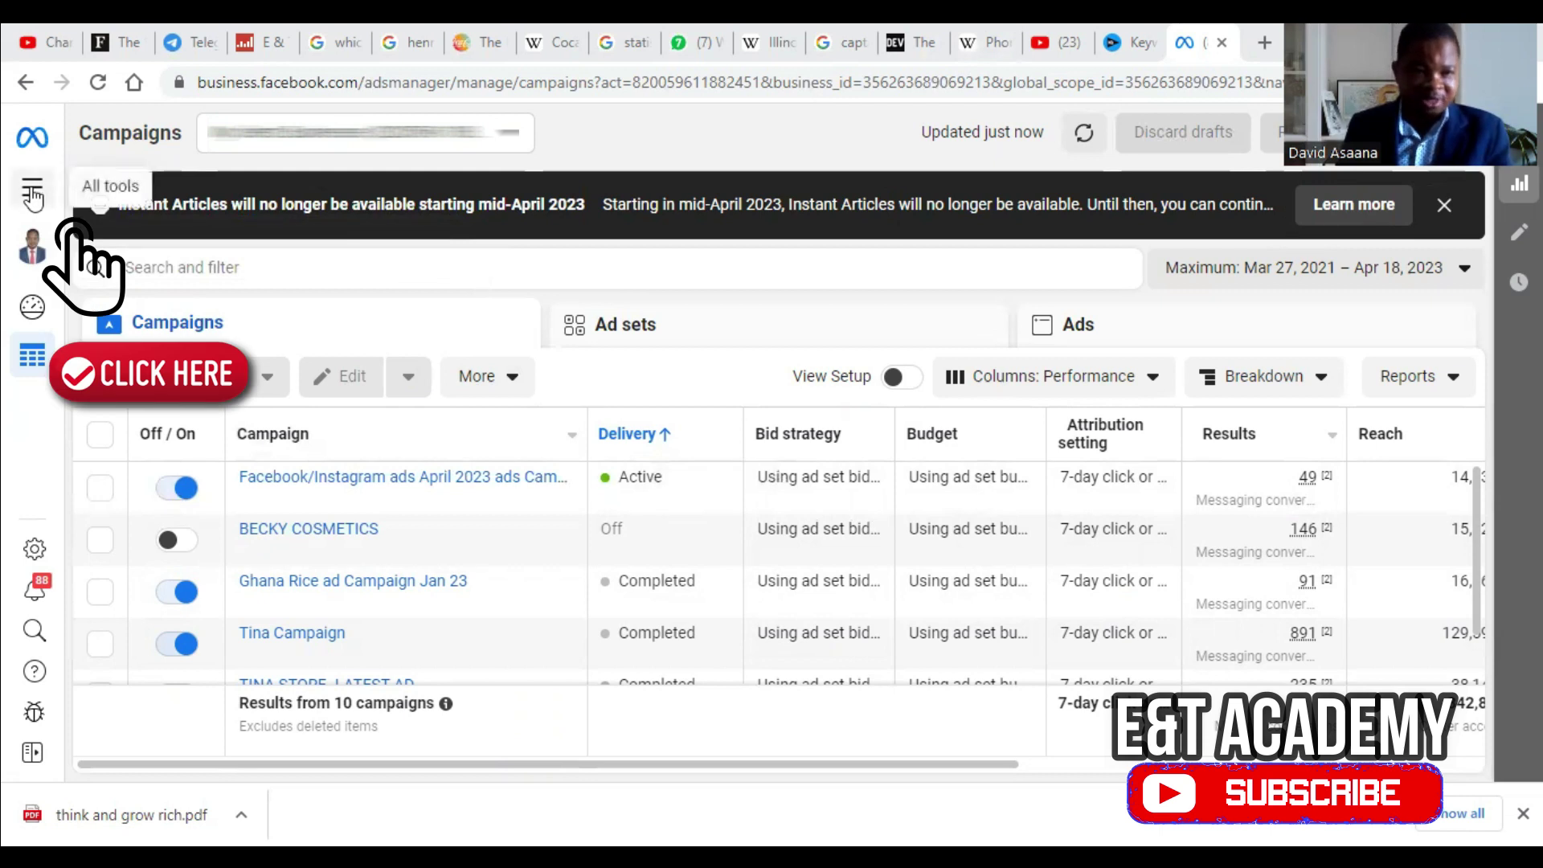
# - Open Billing from All tools and view Payment settings: $30.99 balance, $125.00 threshold
pyautogui.click(32, 190)
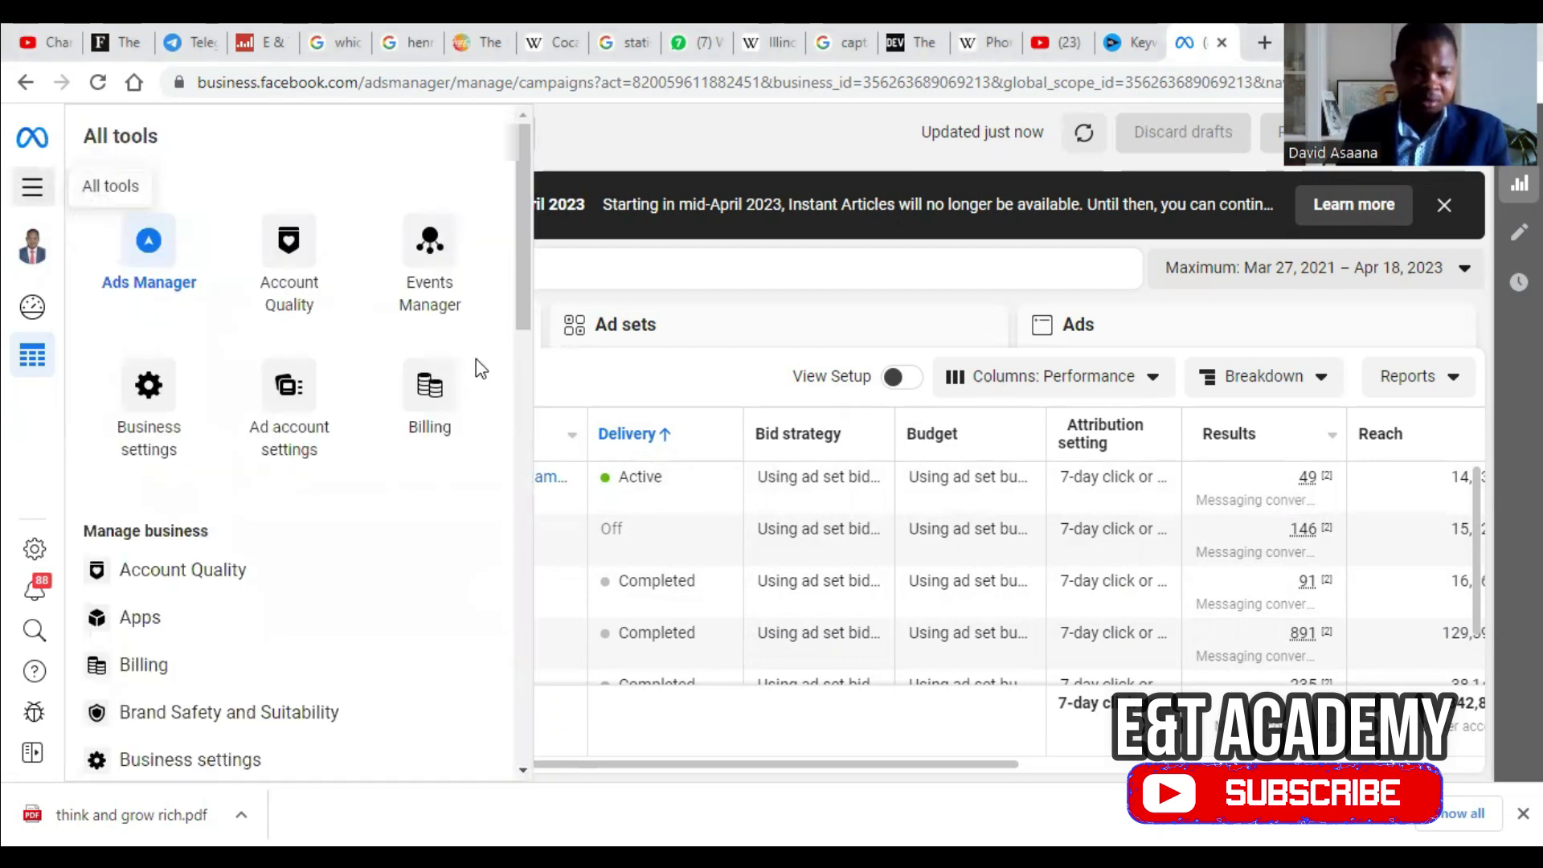
pyautogui.click(440, 391)
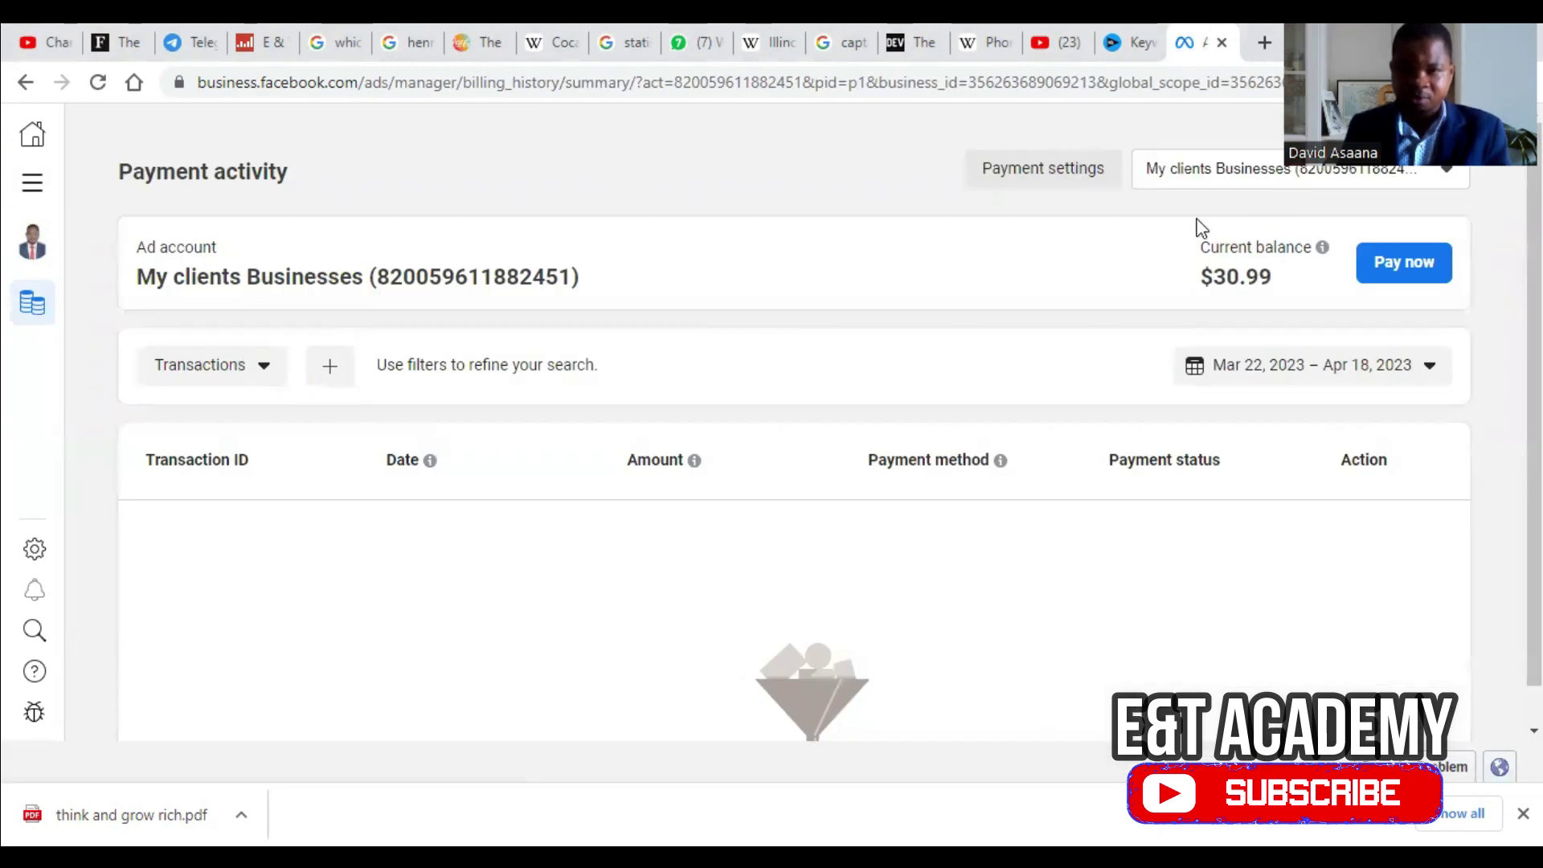
pyautogui.click(1043, 168)
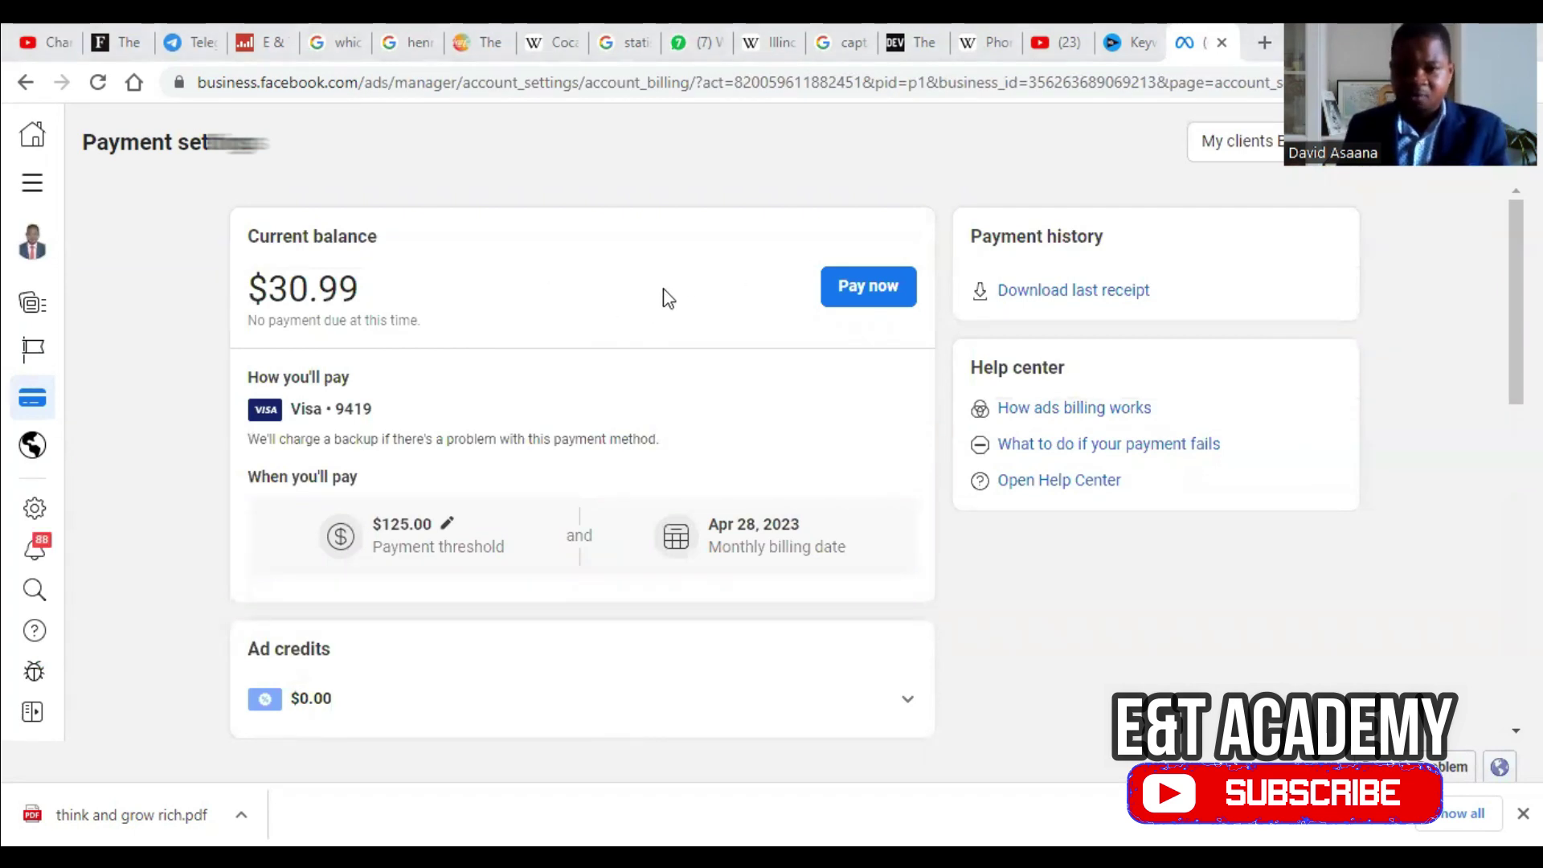
pyautogui.scroll(-3, 506, 313)
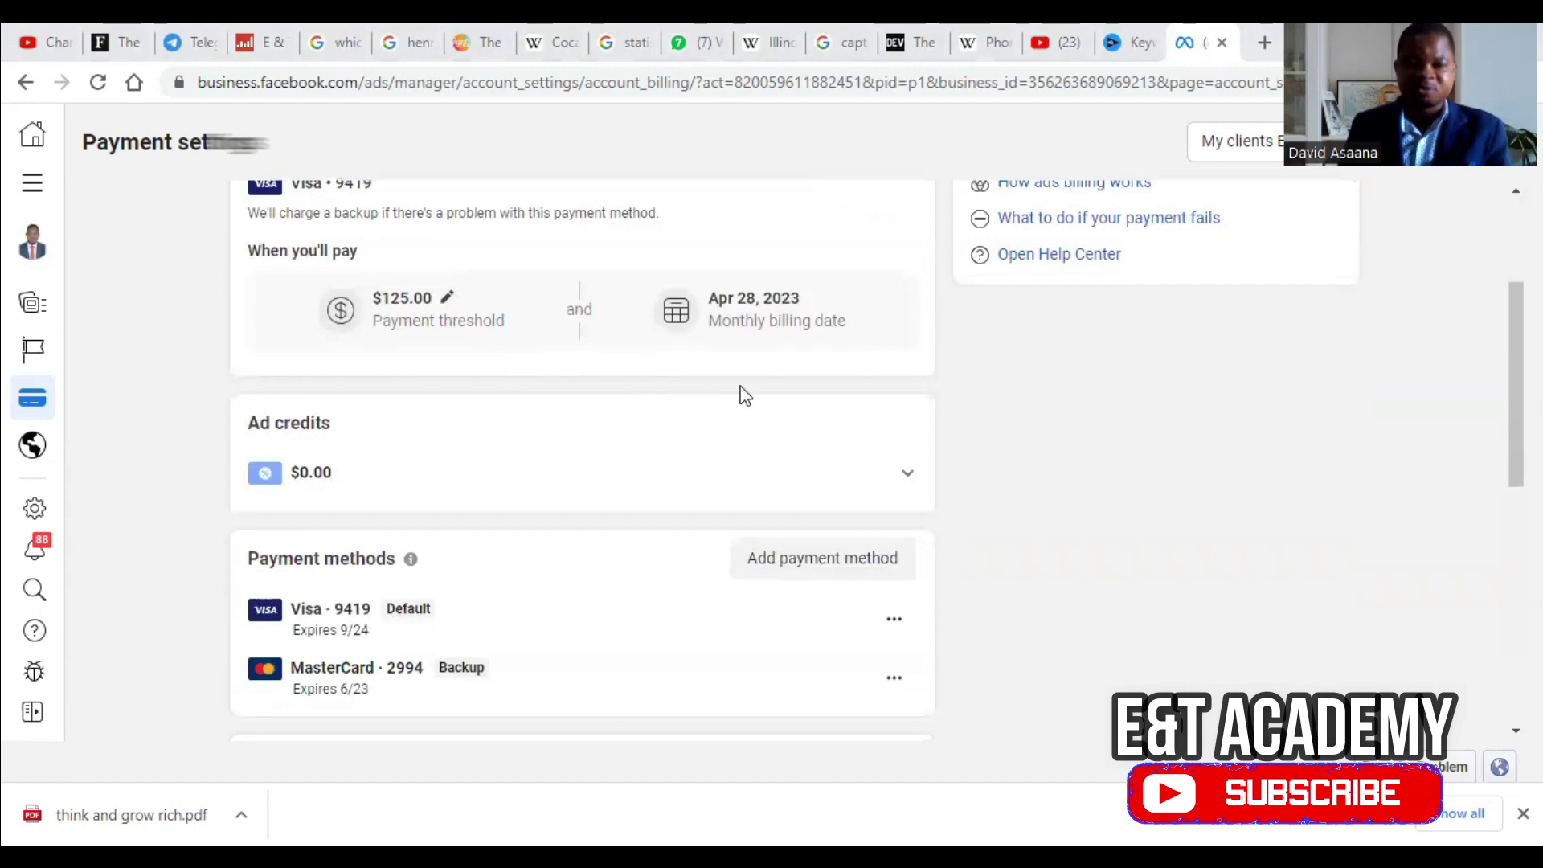
pyautogui.scroll(3, 735, 219)
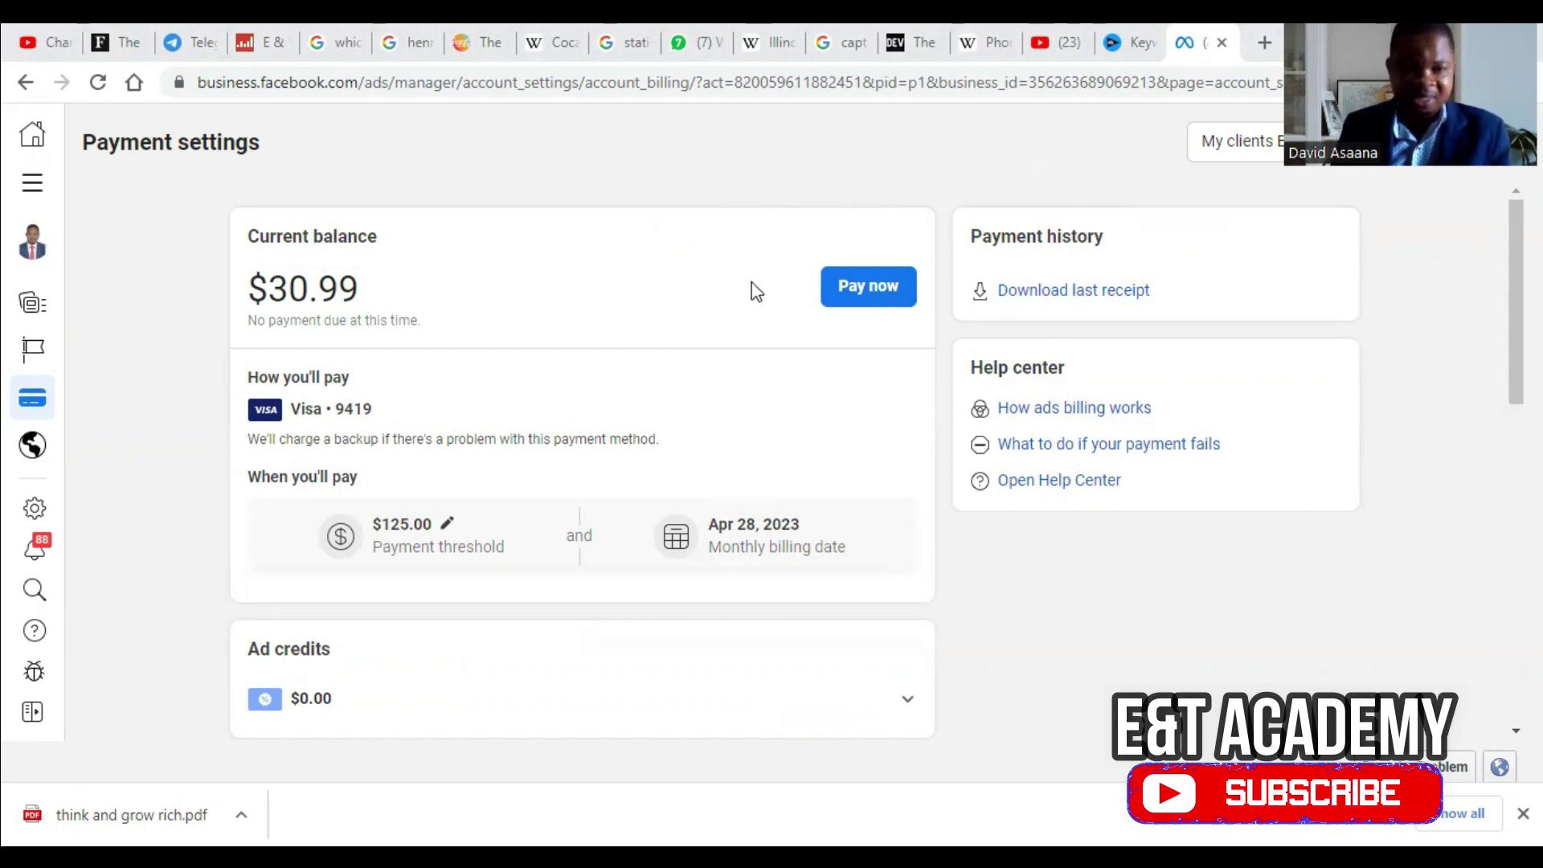
pyautogui.scroll(-4, 750, 294)
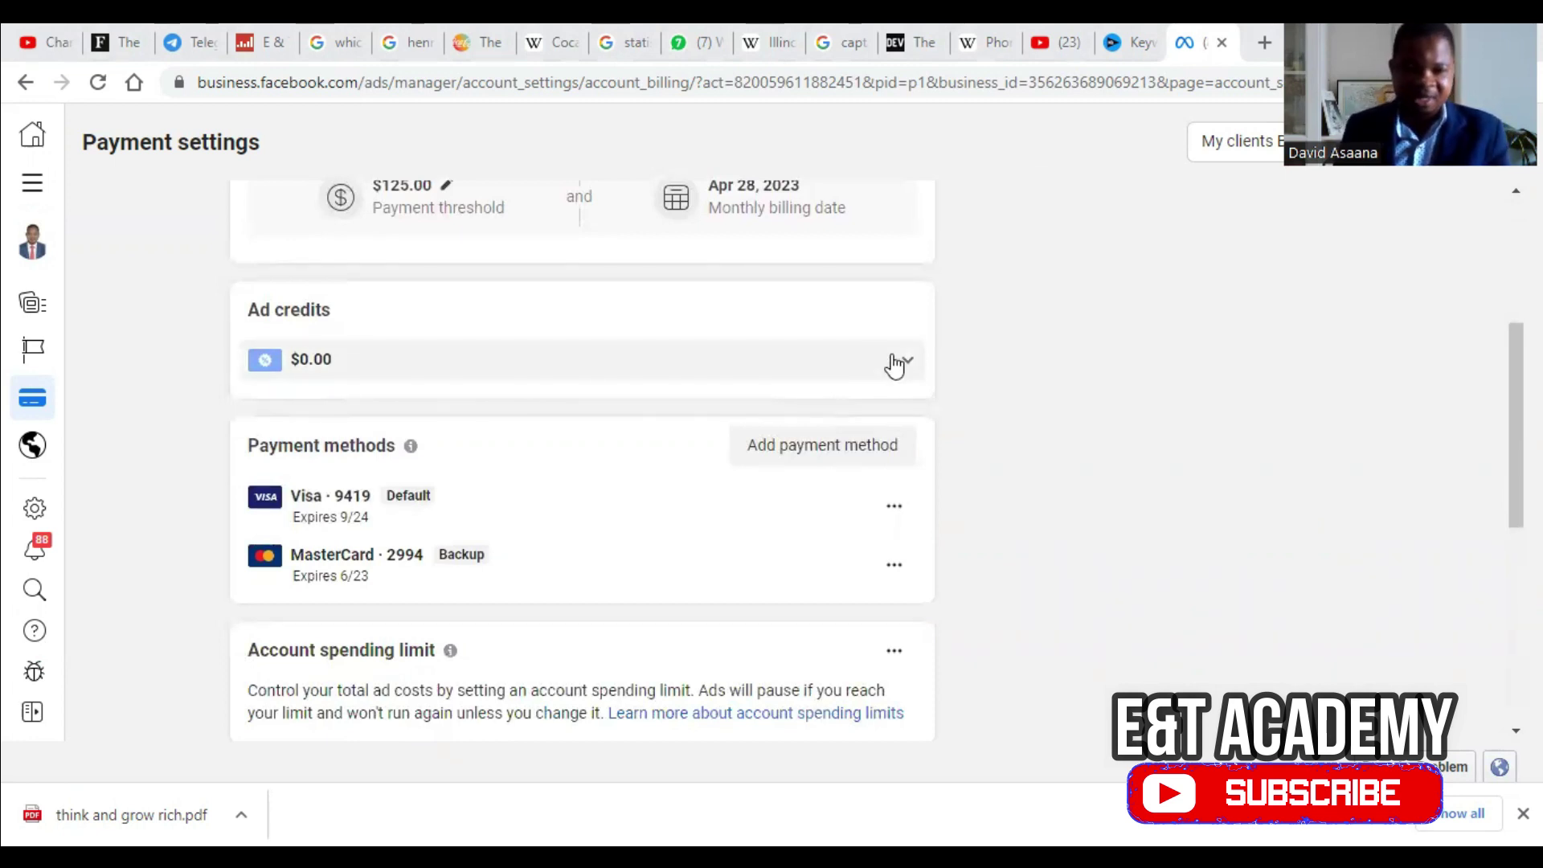
pyautogui.scroll(-3, 923, 427)
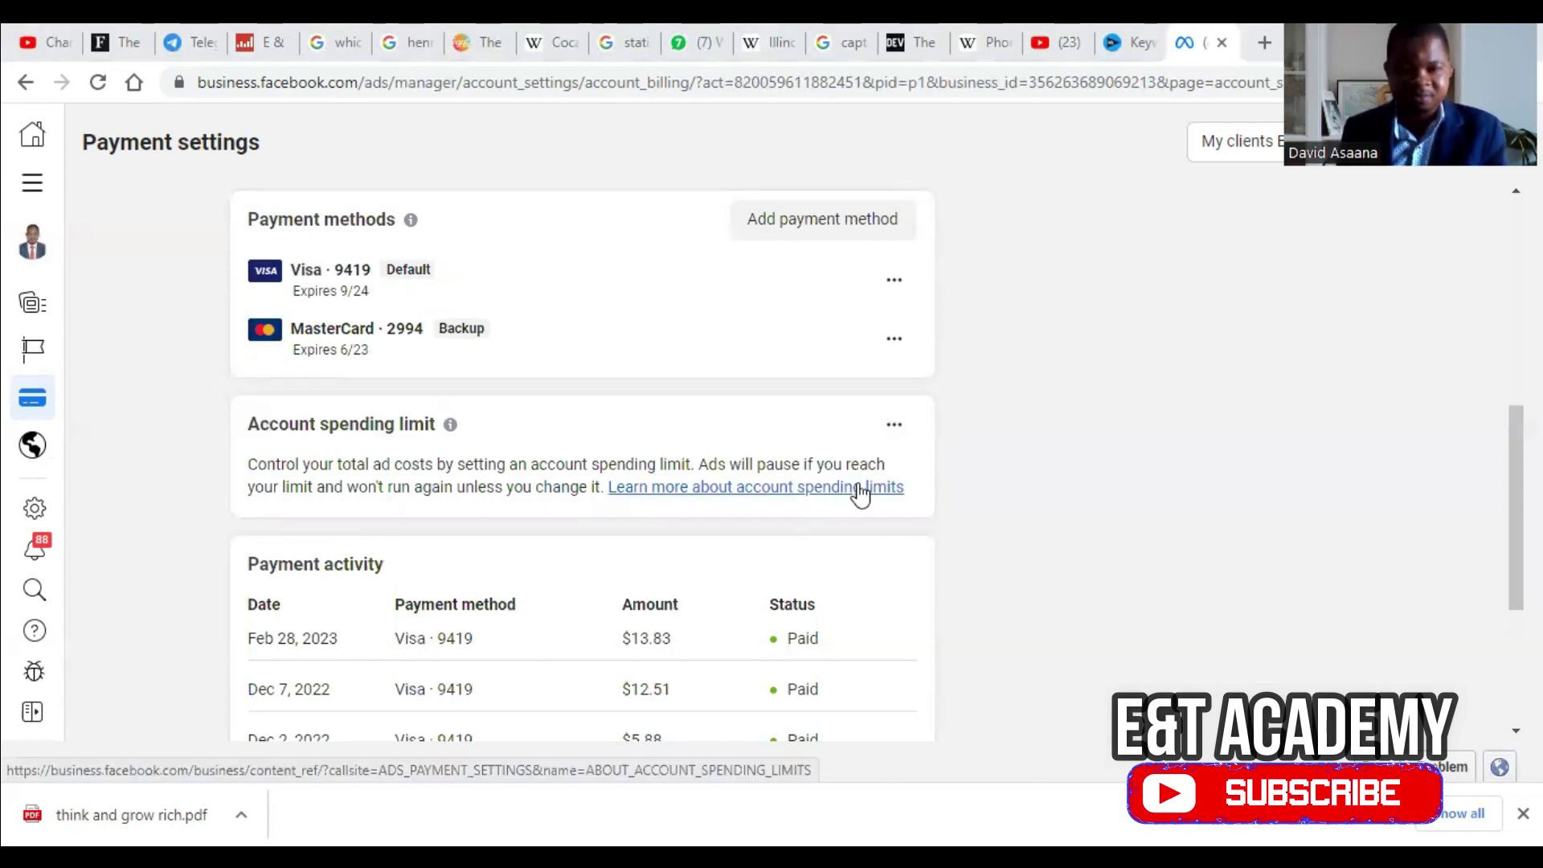
pyautogui.scroll(4, 600, 337)
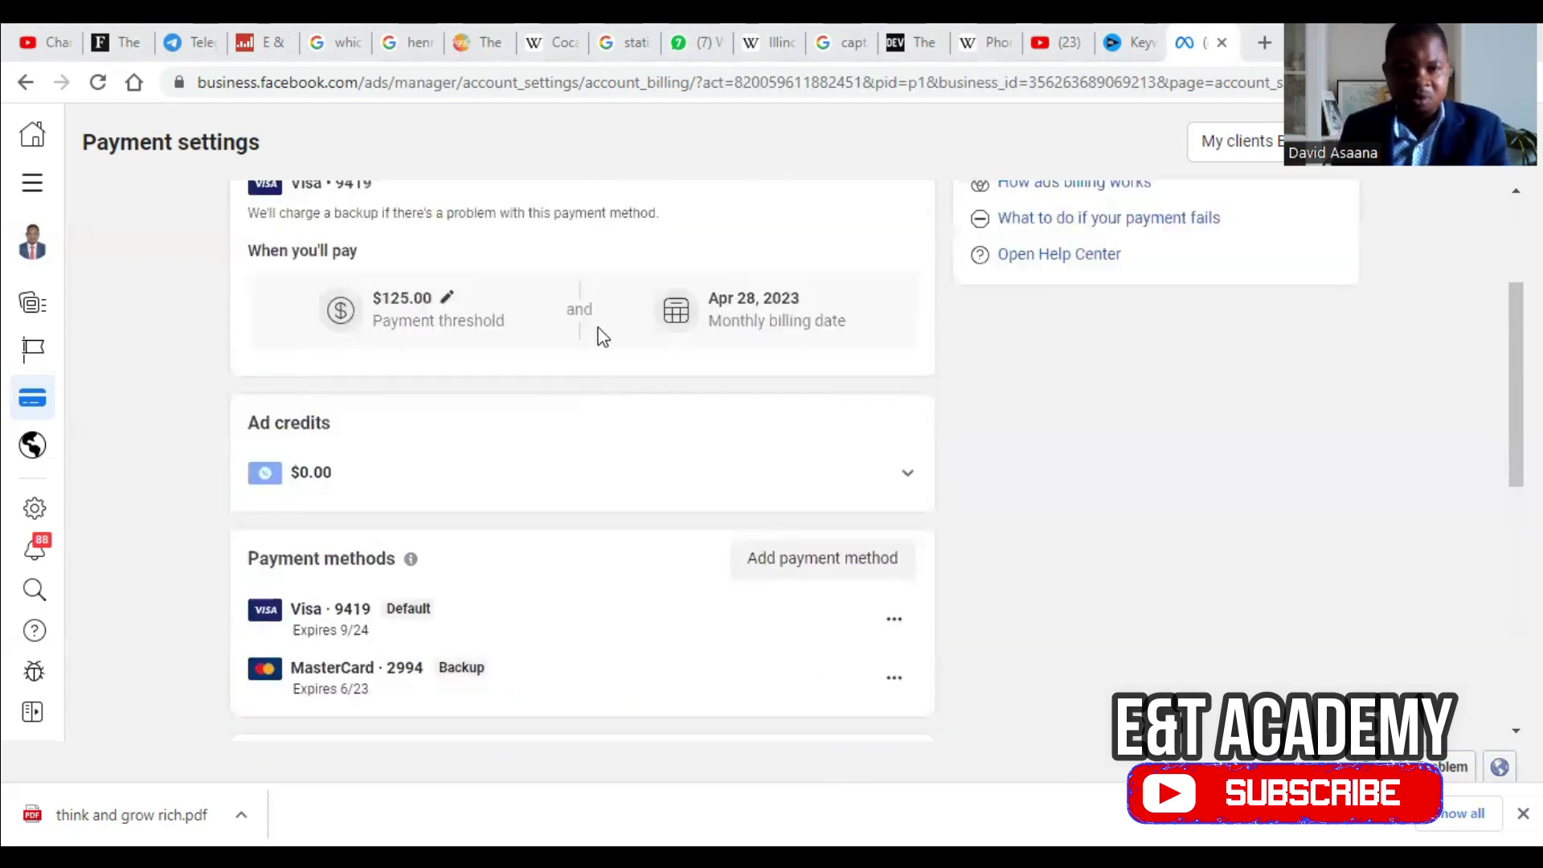
pyautogui.scroll(-4, 626, 353)
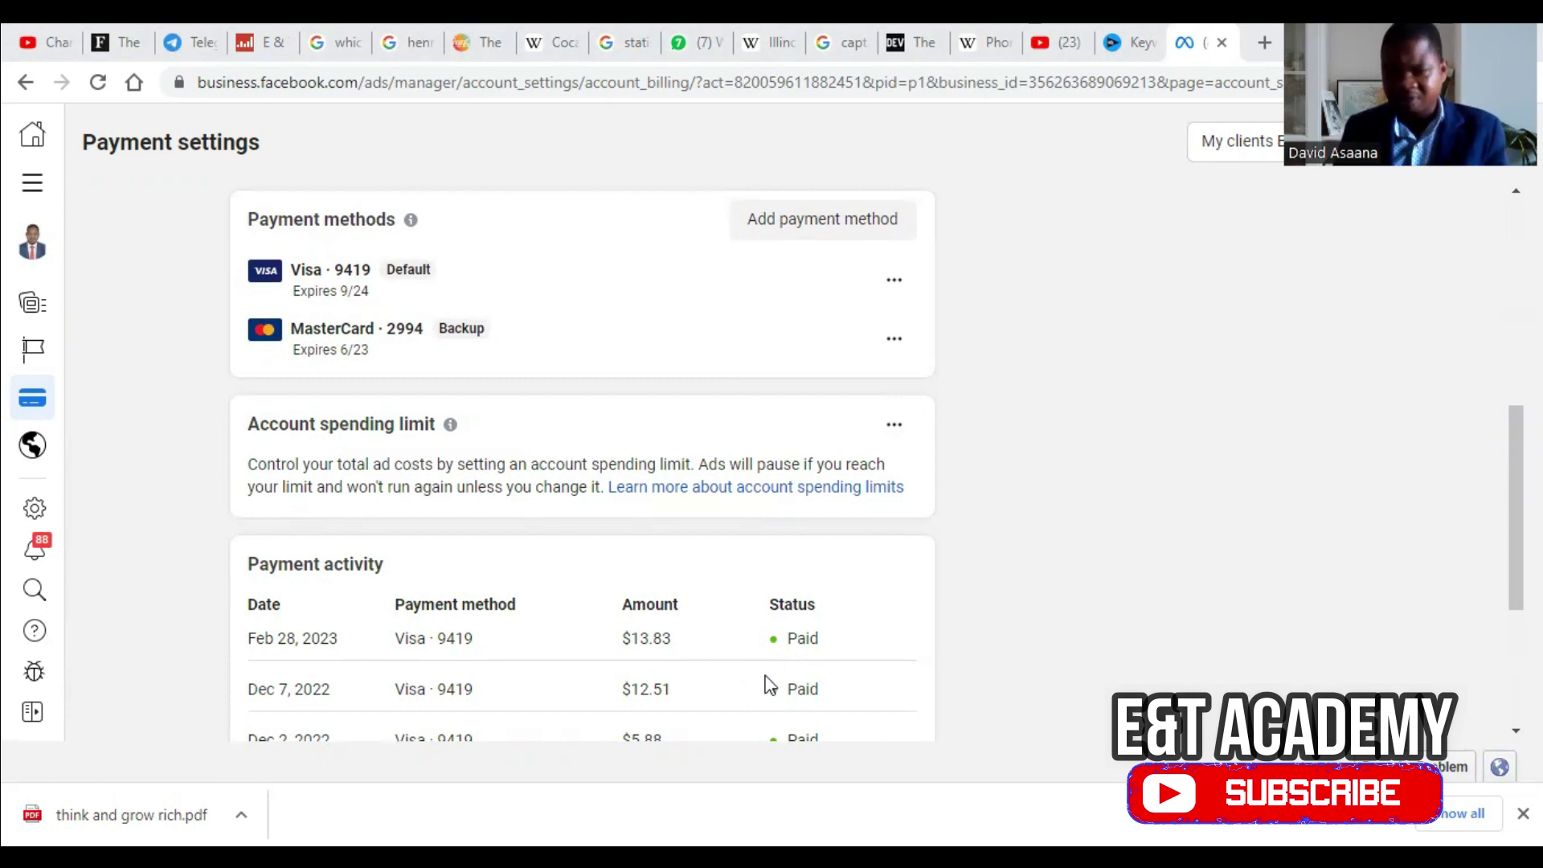
pyautogui.scroll(4, 699, 458)
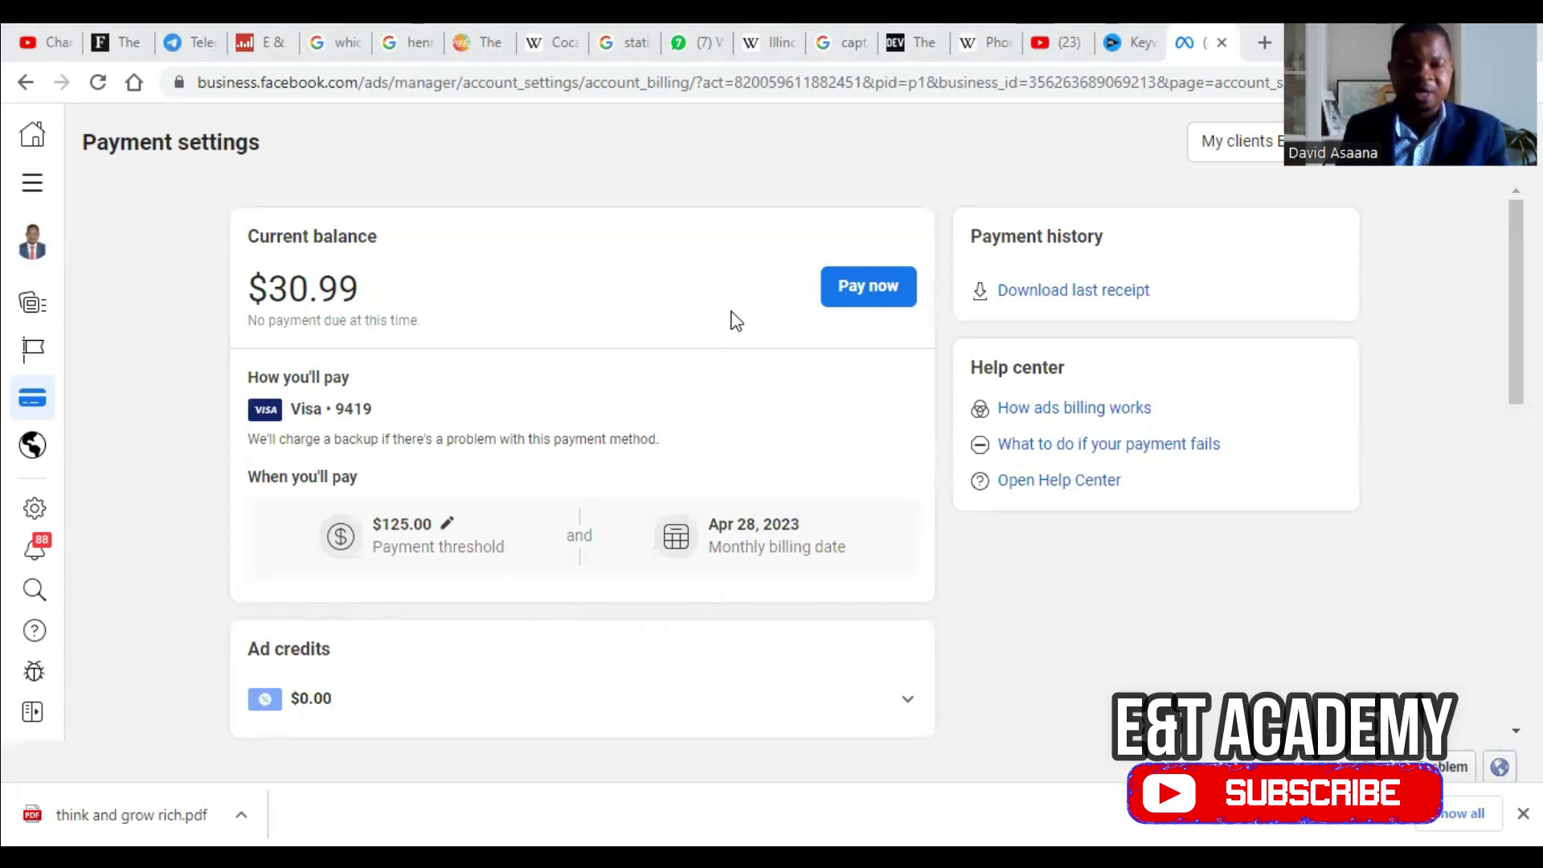
pyautogui.scroll(-6, 727, 369)
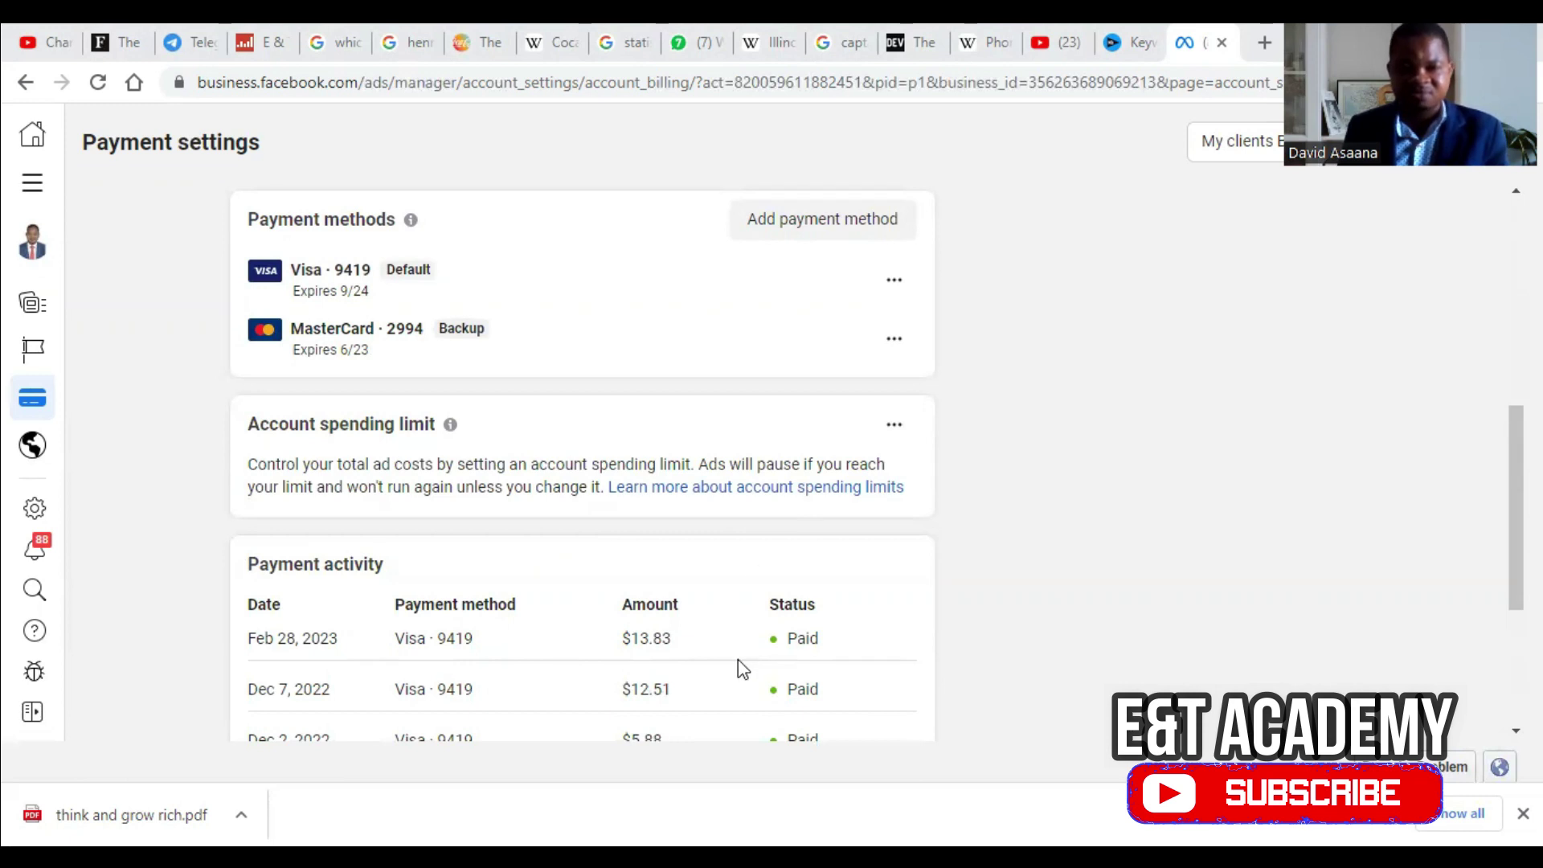
pyautogui.scroll(2, 729, 482)
pyautogui.scroll(5, 729, 482)
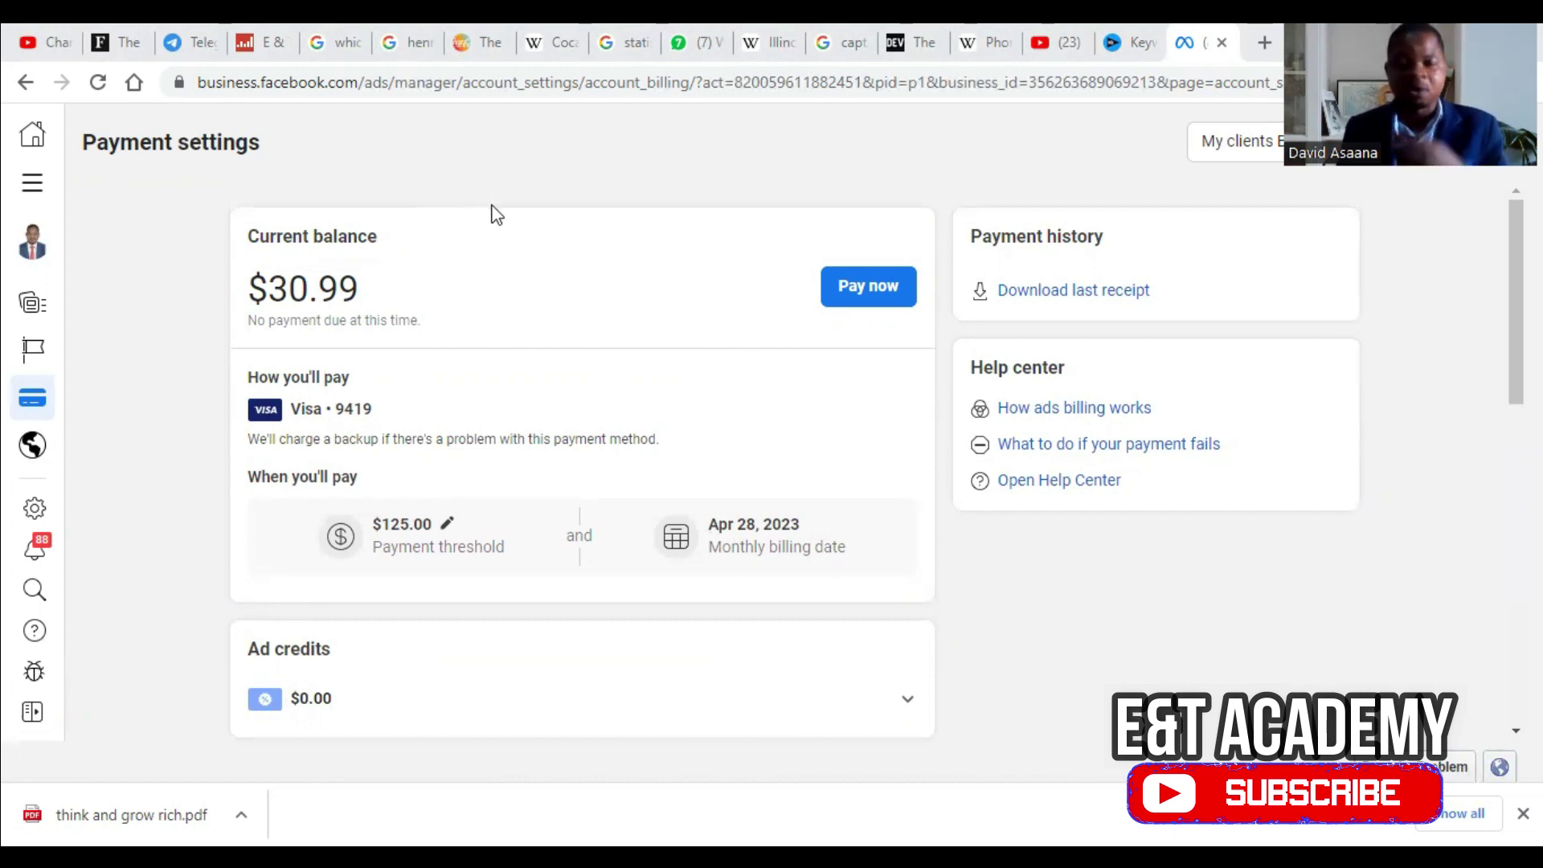
# - Go back twice from Payment settings to the Campaigns list with budgets and results
pyautogui.click(27, 87)
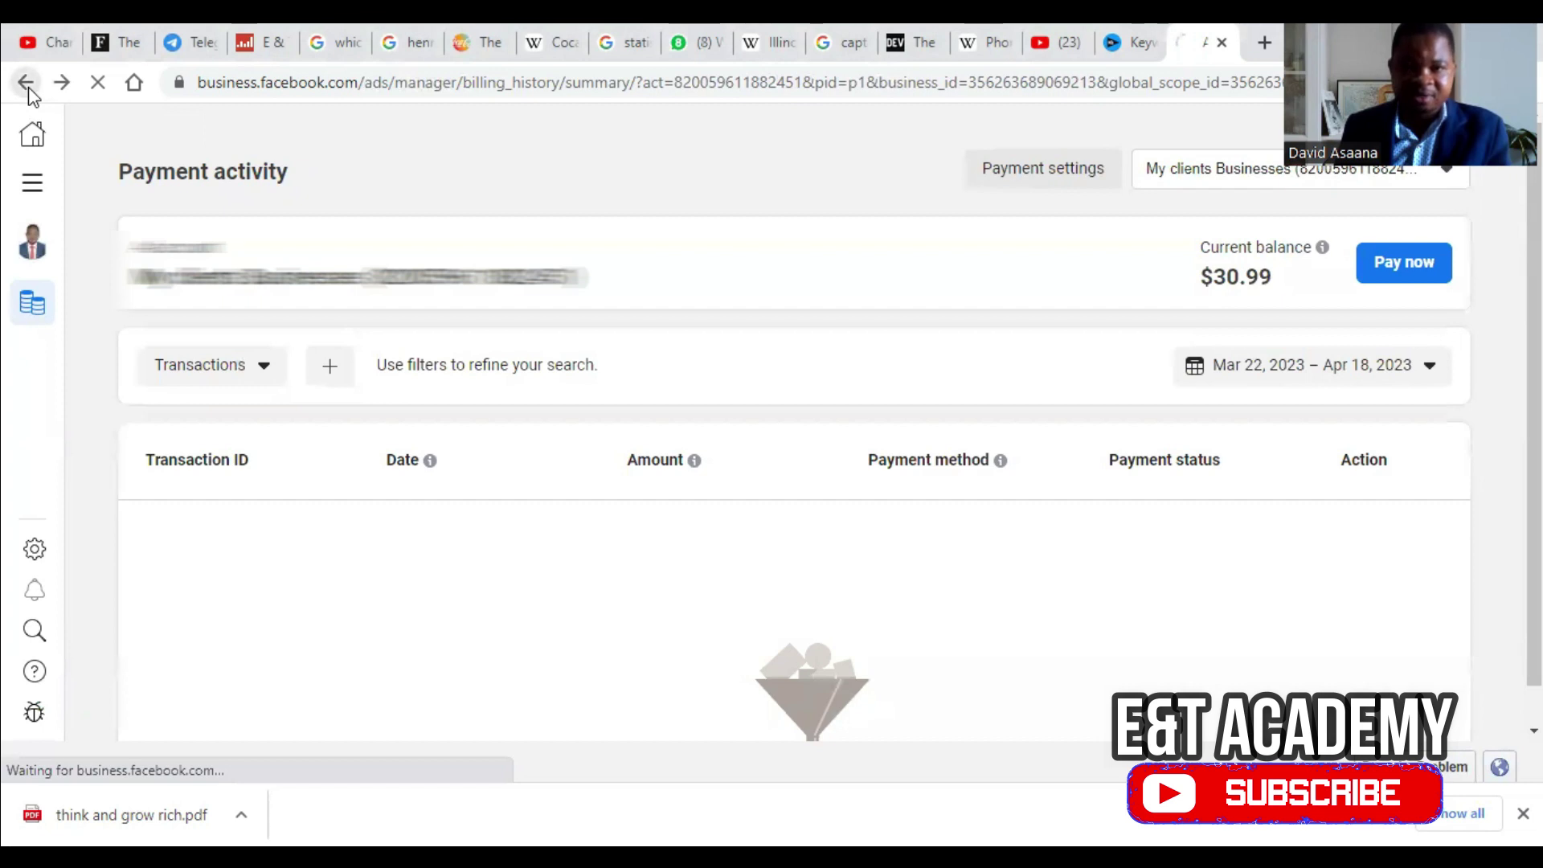
pyautogui.click(28, 88)
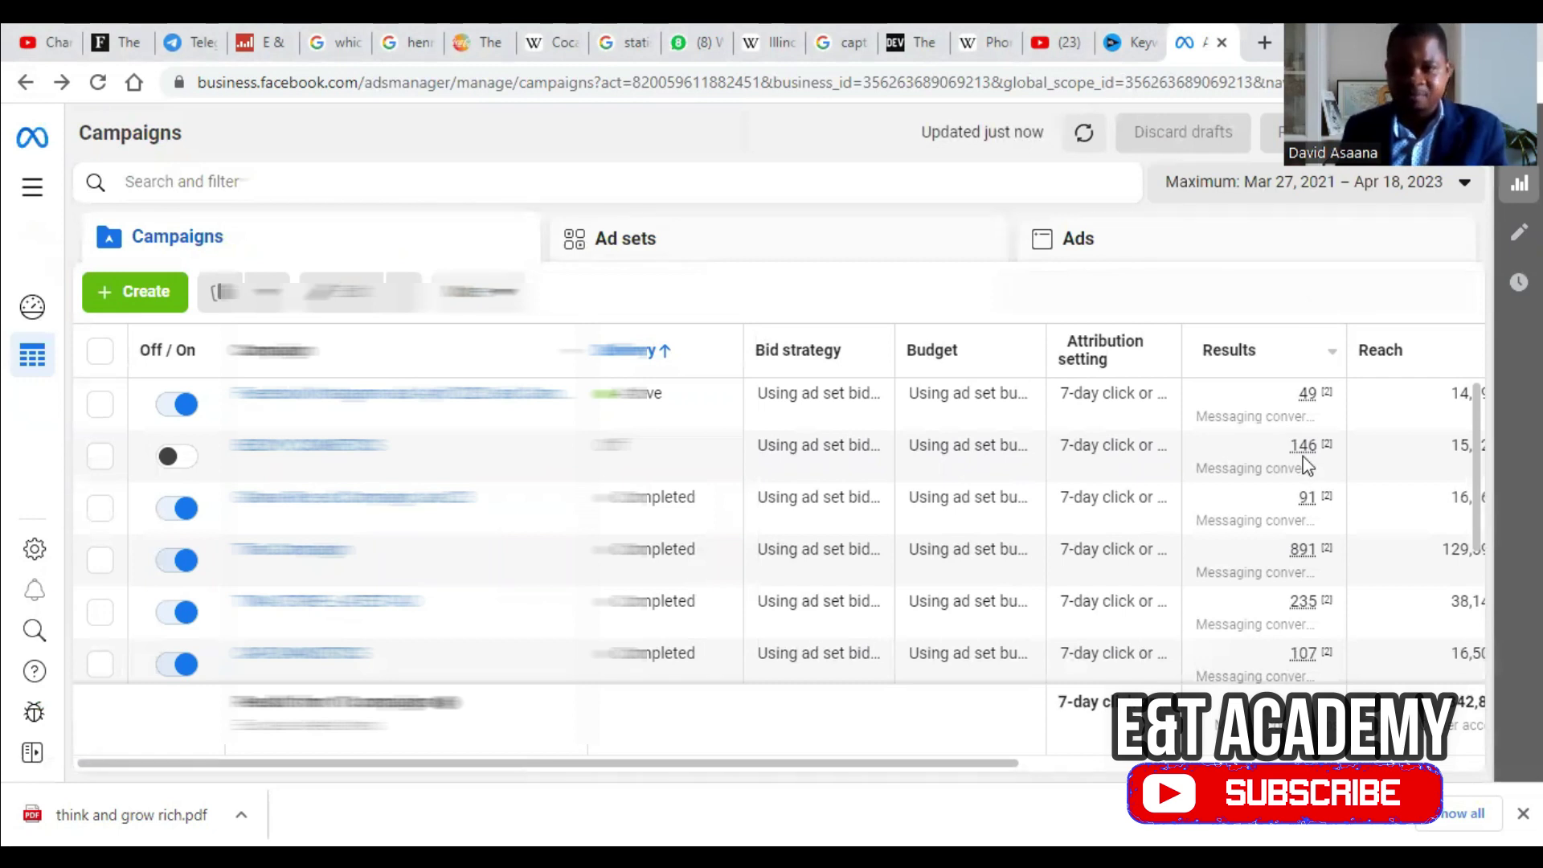
pyautogui.moveTo(1307, 466)
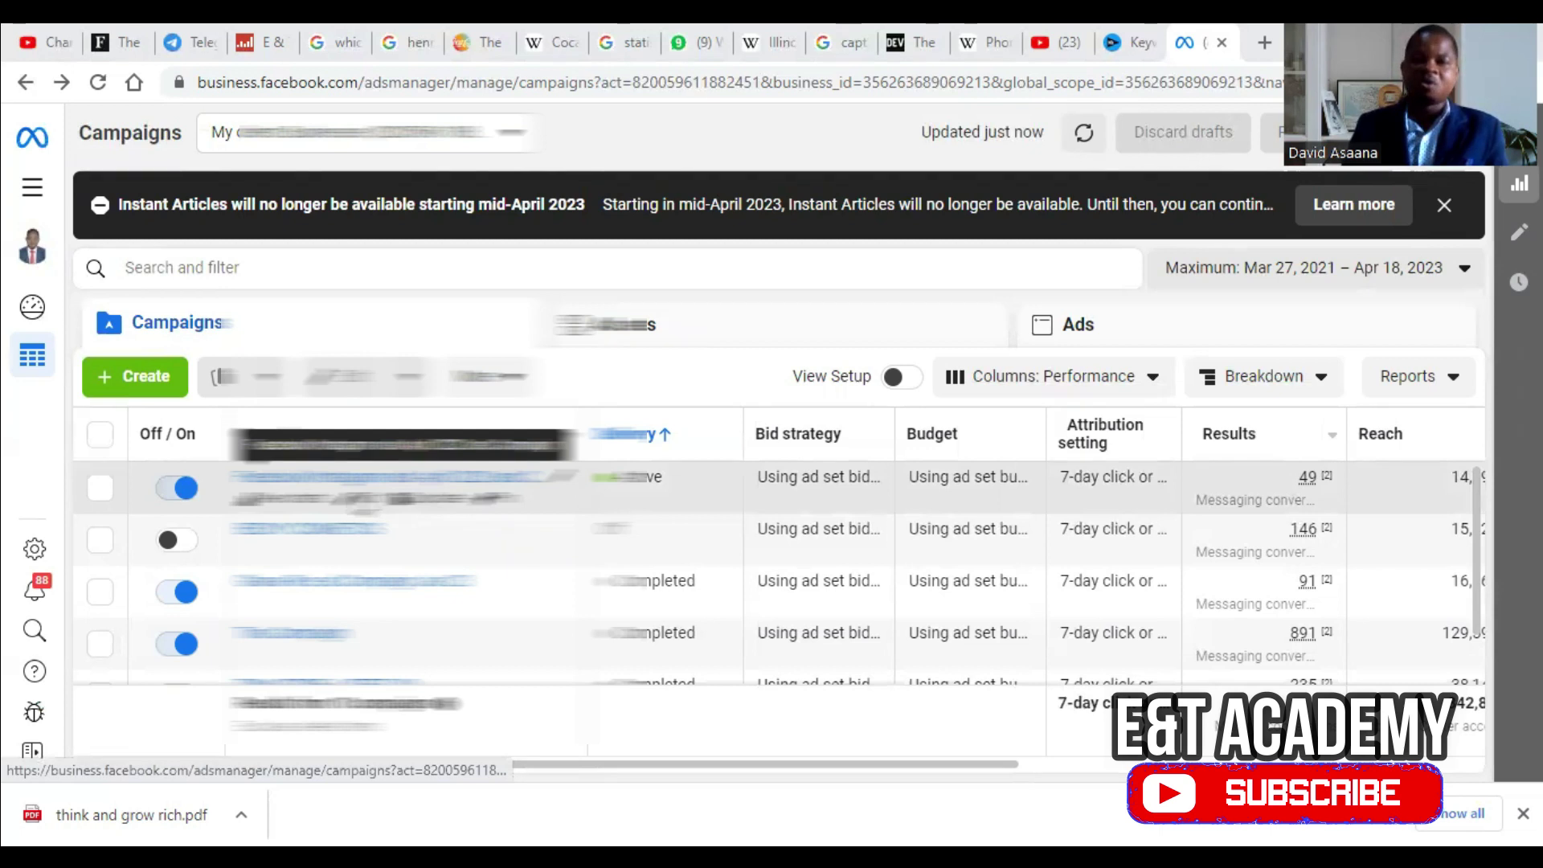
# - Edit the Facebook/Instagram ads April 2023 ads campaign and select its New Engagement Ad Set
pyautogui.click(361, 504)
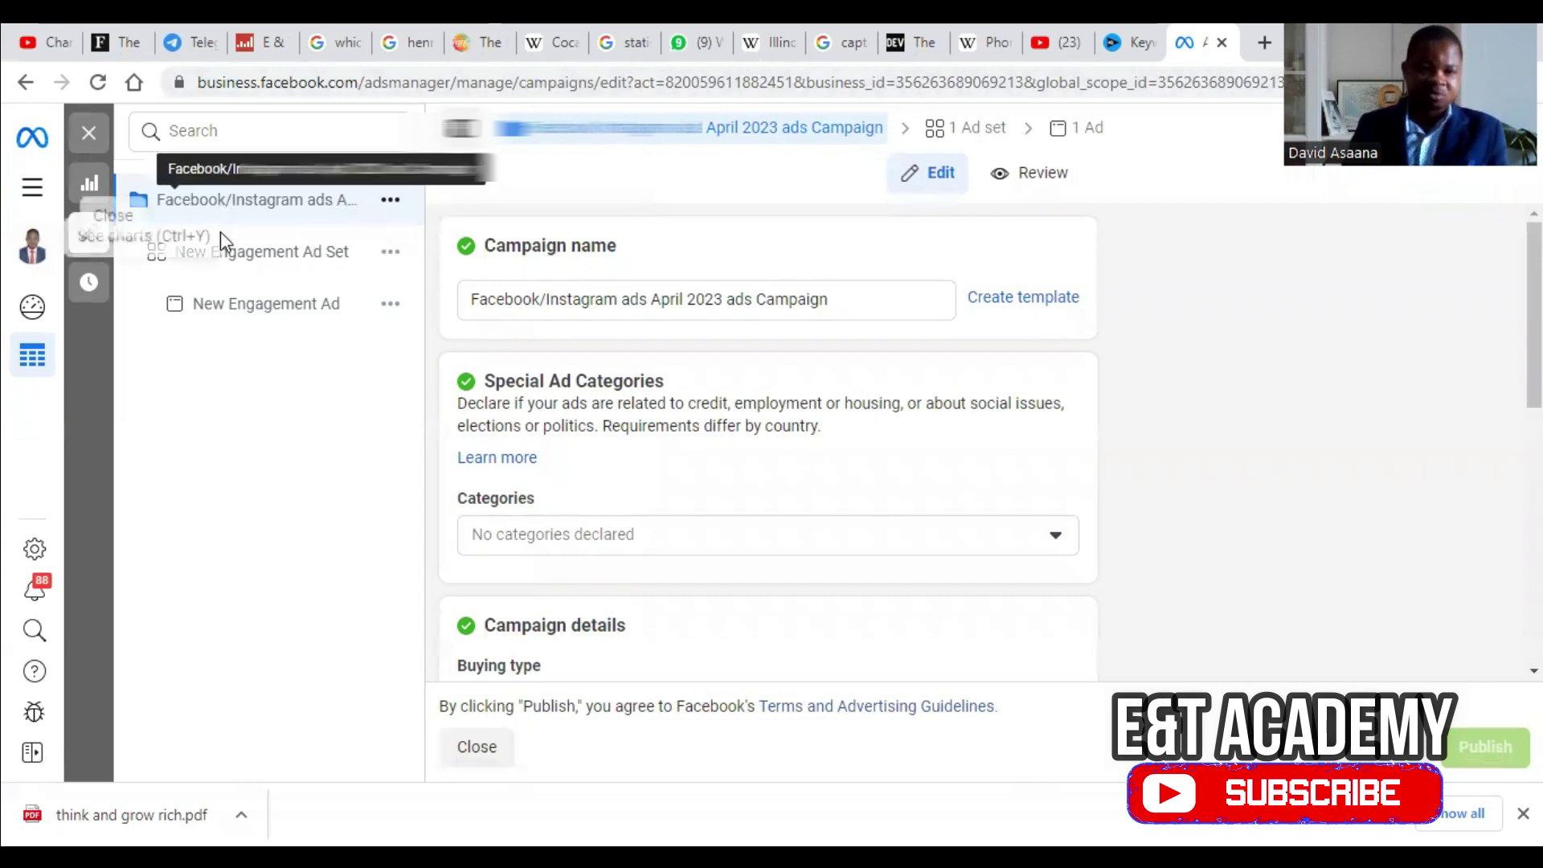
pyautogui.click(259, 254)
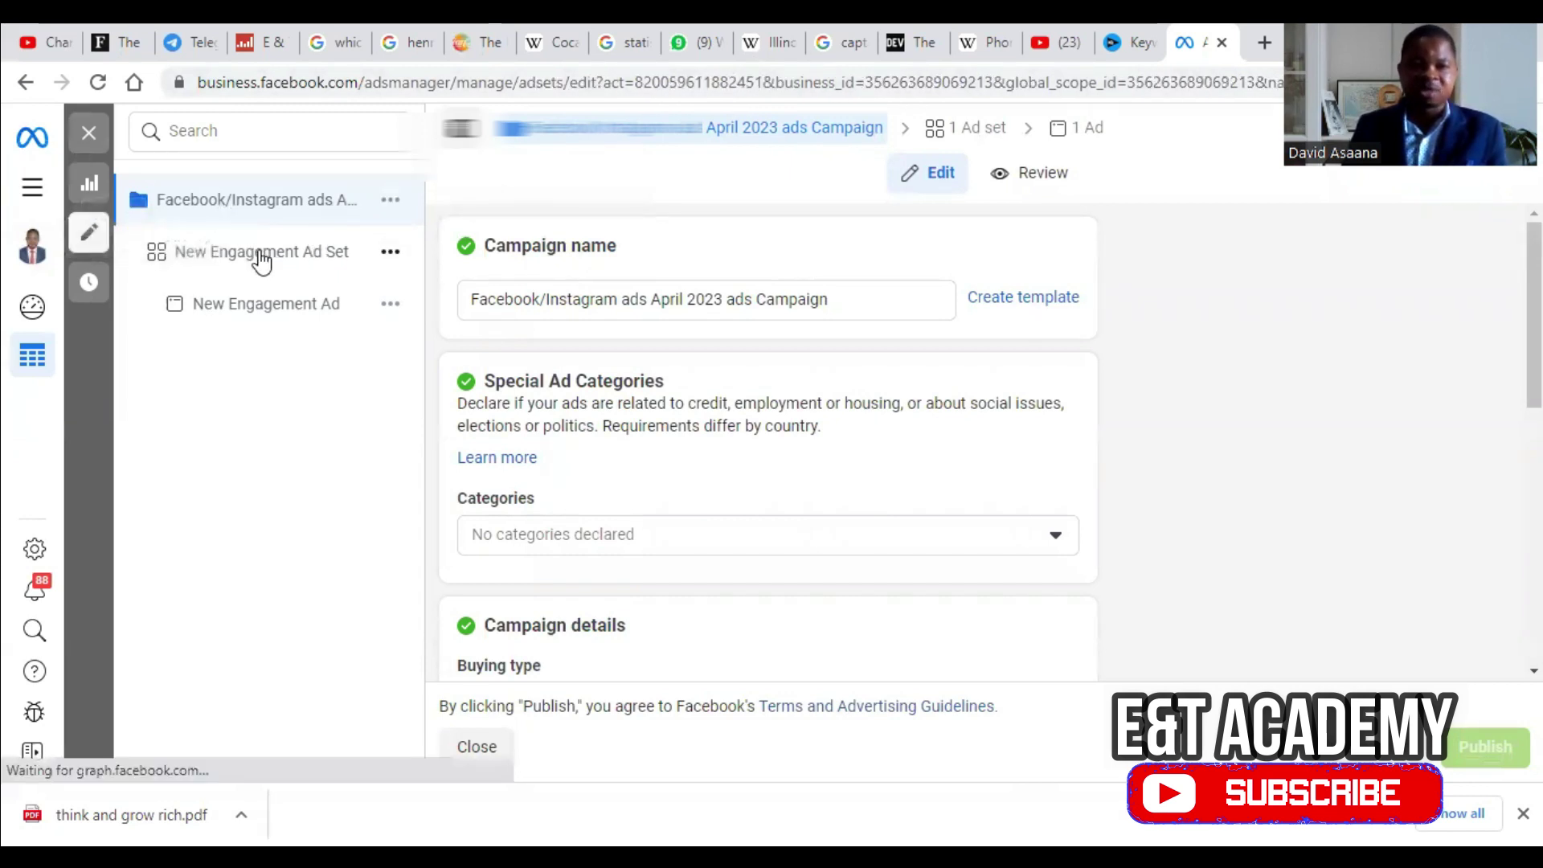
# - Scroll the ad set editor to the $20.00 daily budget and Apr 16–23, 2023 schedule
pyautogui.scroll(-8, 1036, 499)
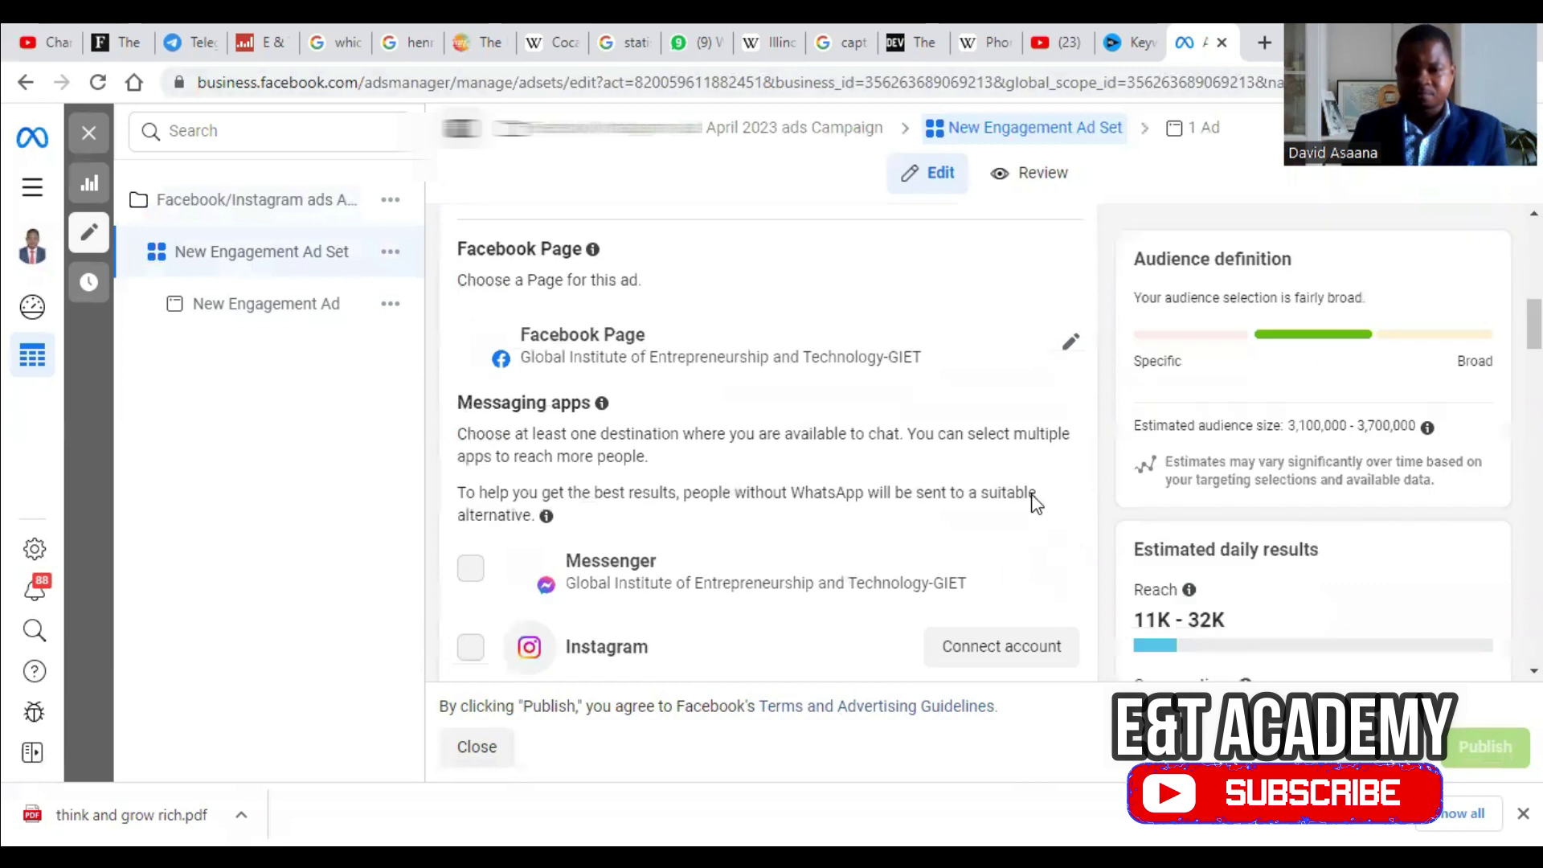
pyautogui.scroll(-3, 876, 494)
pyautogui.scroll(-3, 857, 504)
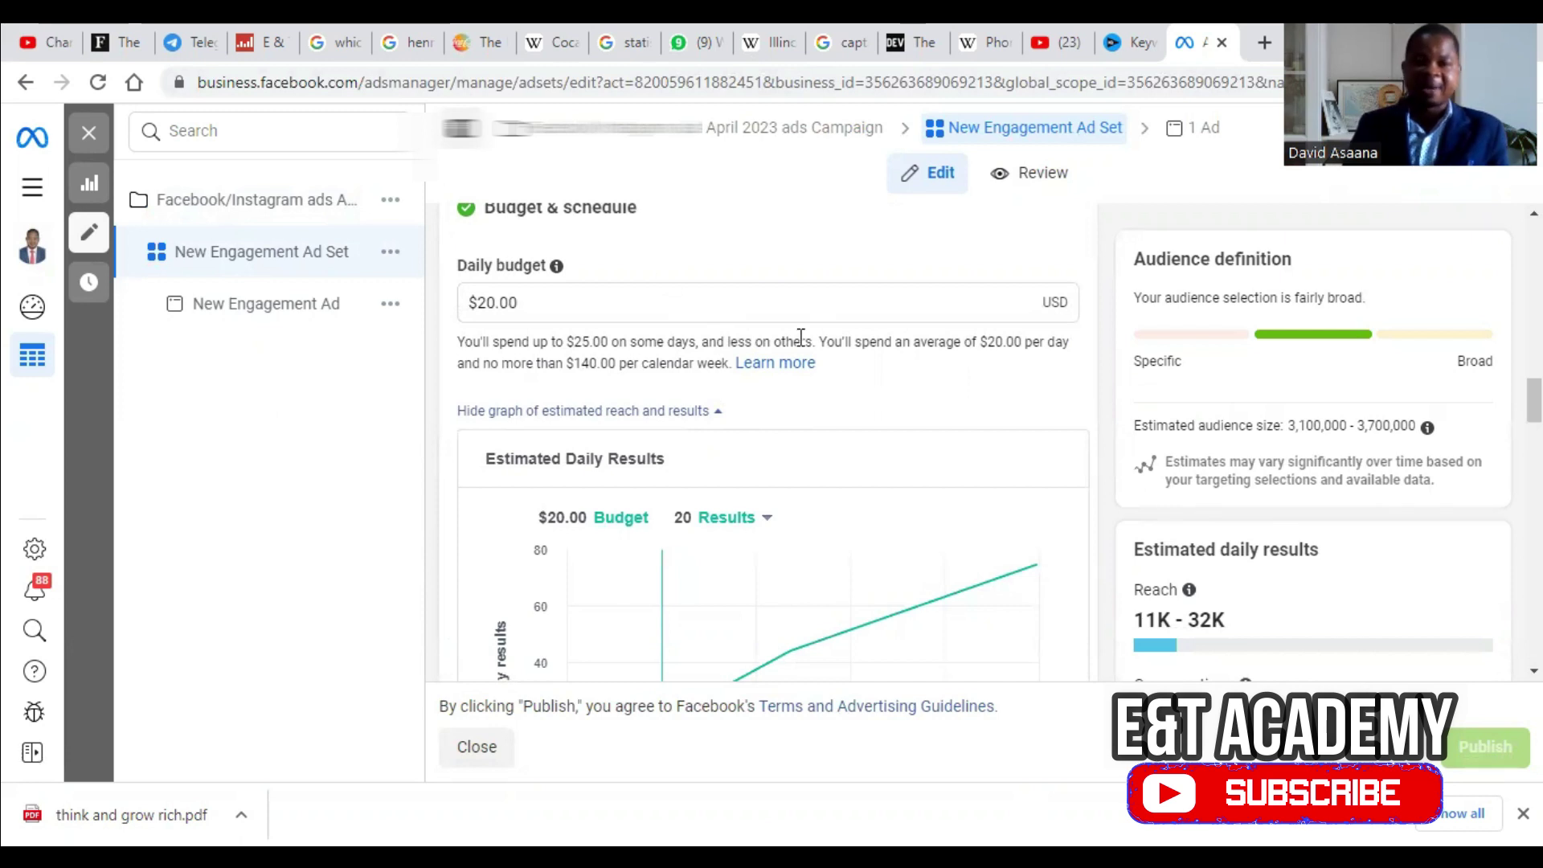
pyautogui.scroll(3, 821, 470)
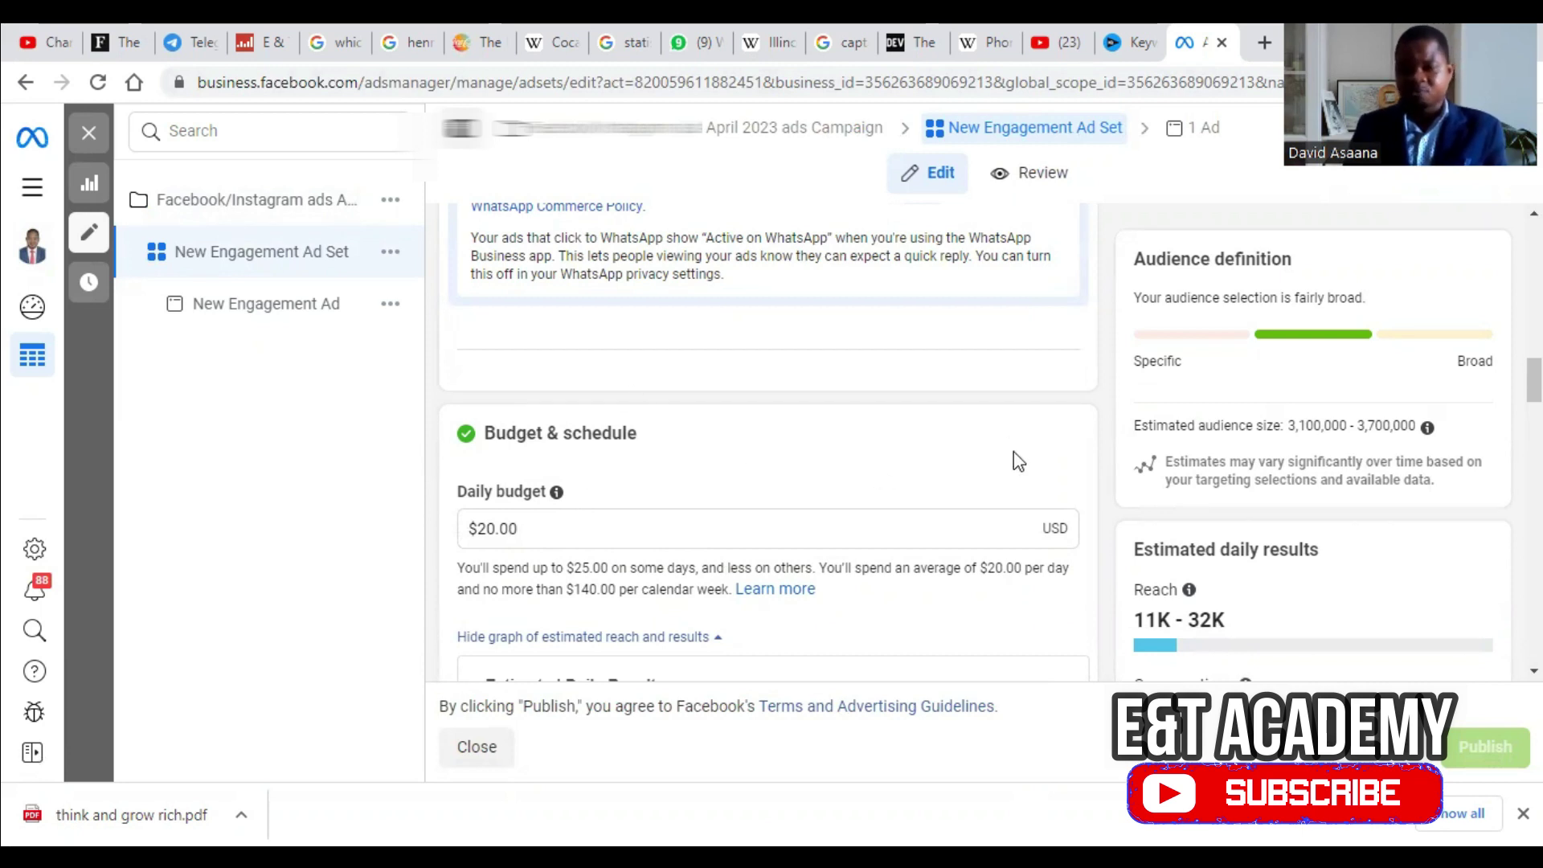
pyautogui.scroll(-5, 1354, 643)
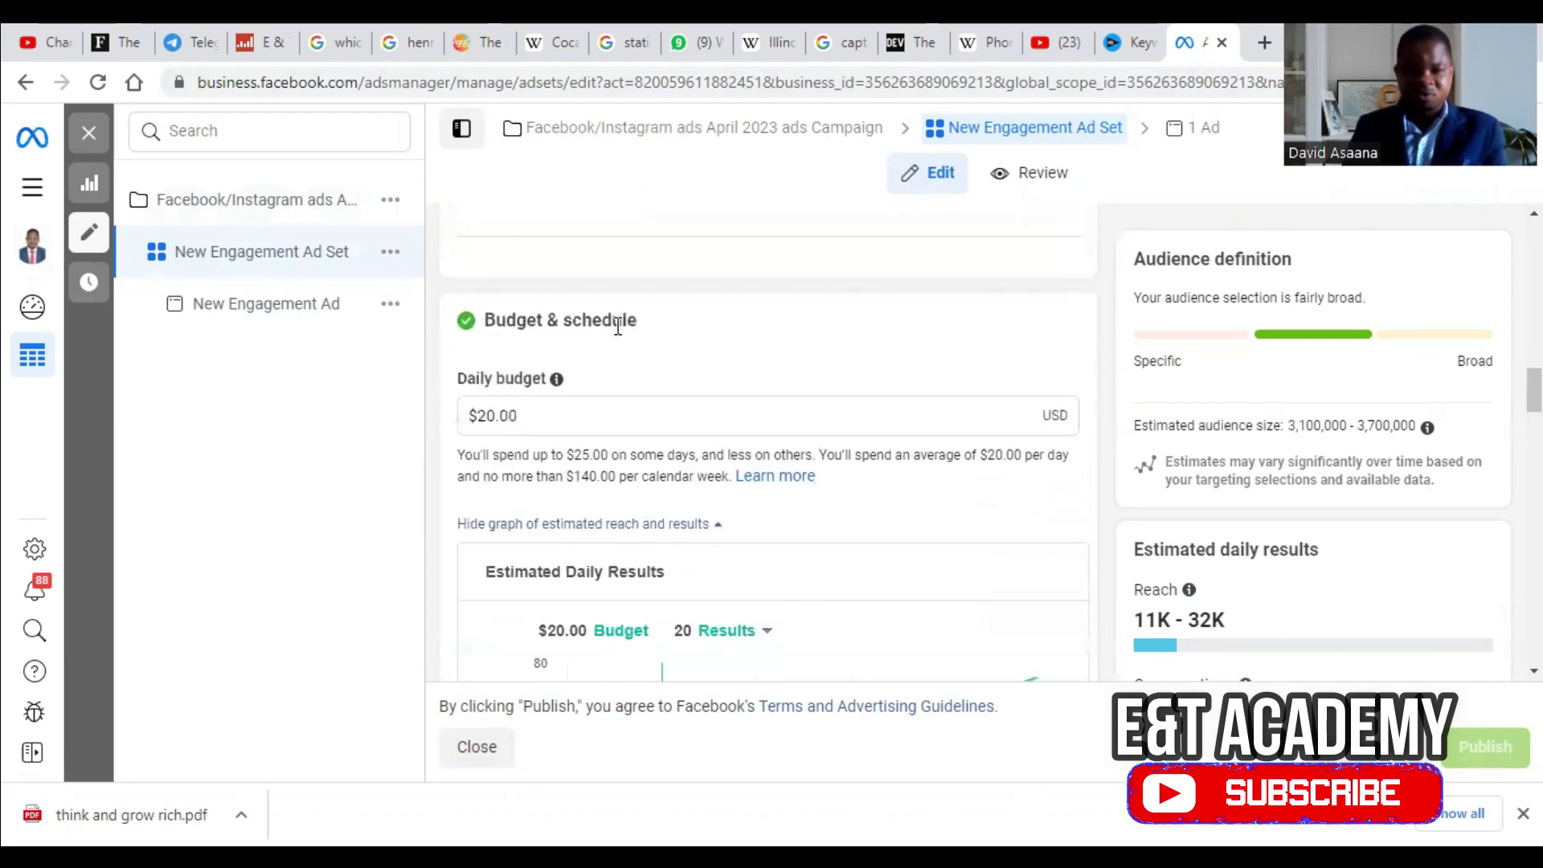
pyautogui.scroll(-5, 1358, 611)
pyautogui.scroll(-10, 1338, 534)
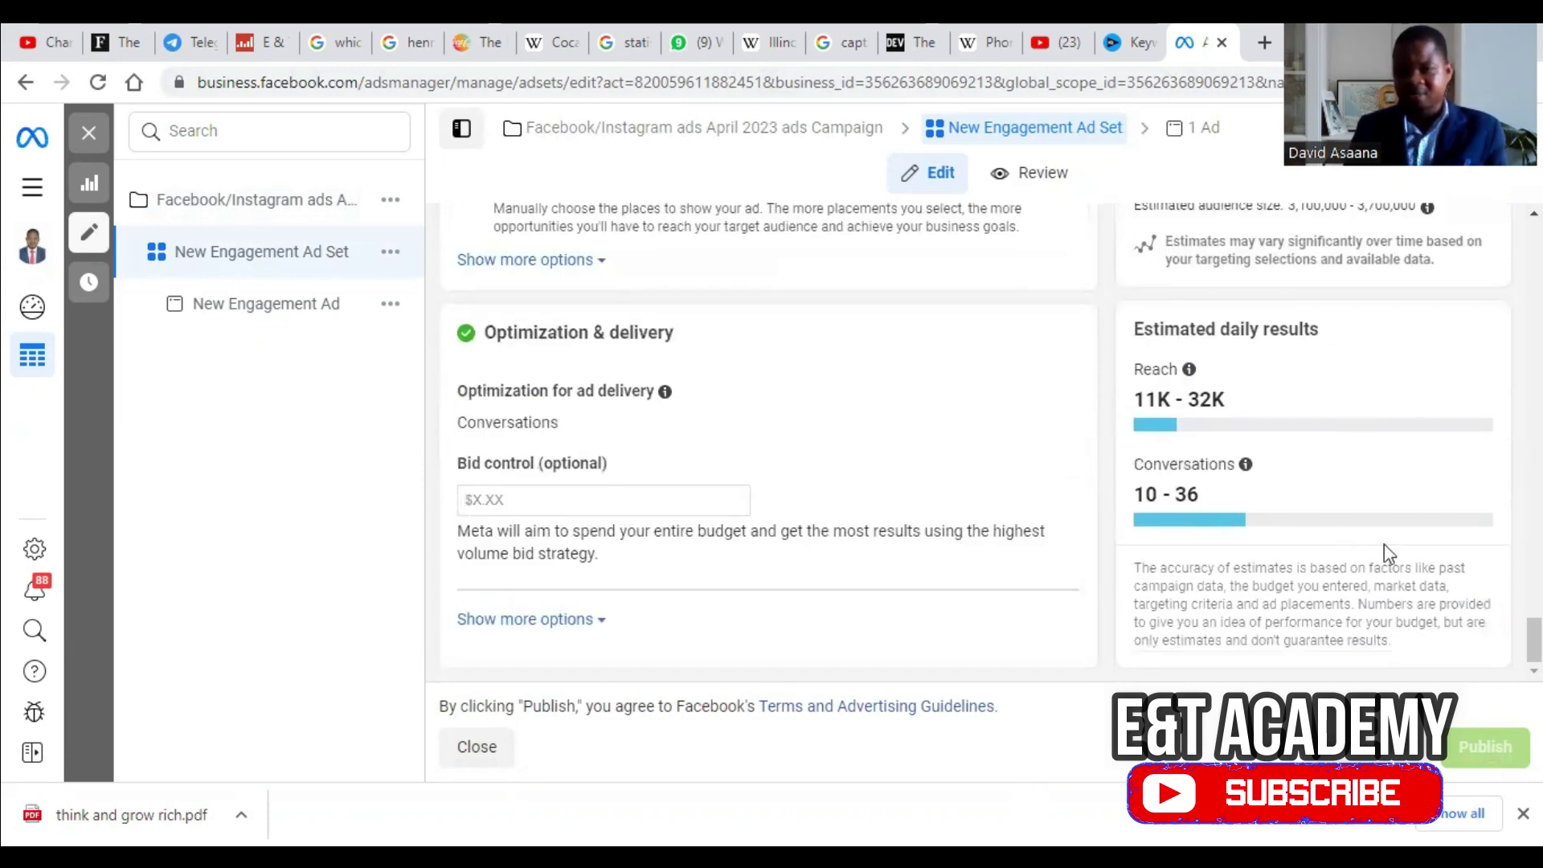
pyautogui.scroll(1, 1302, 450)
pyautogui.scroll(-1, 1302, 454)
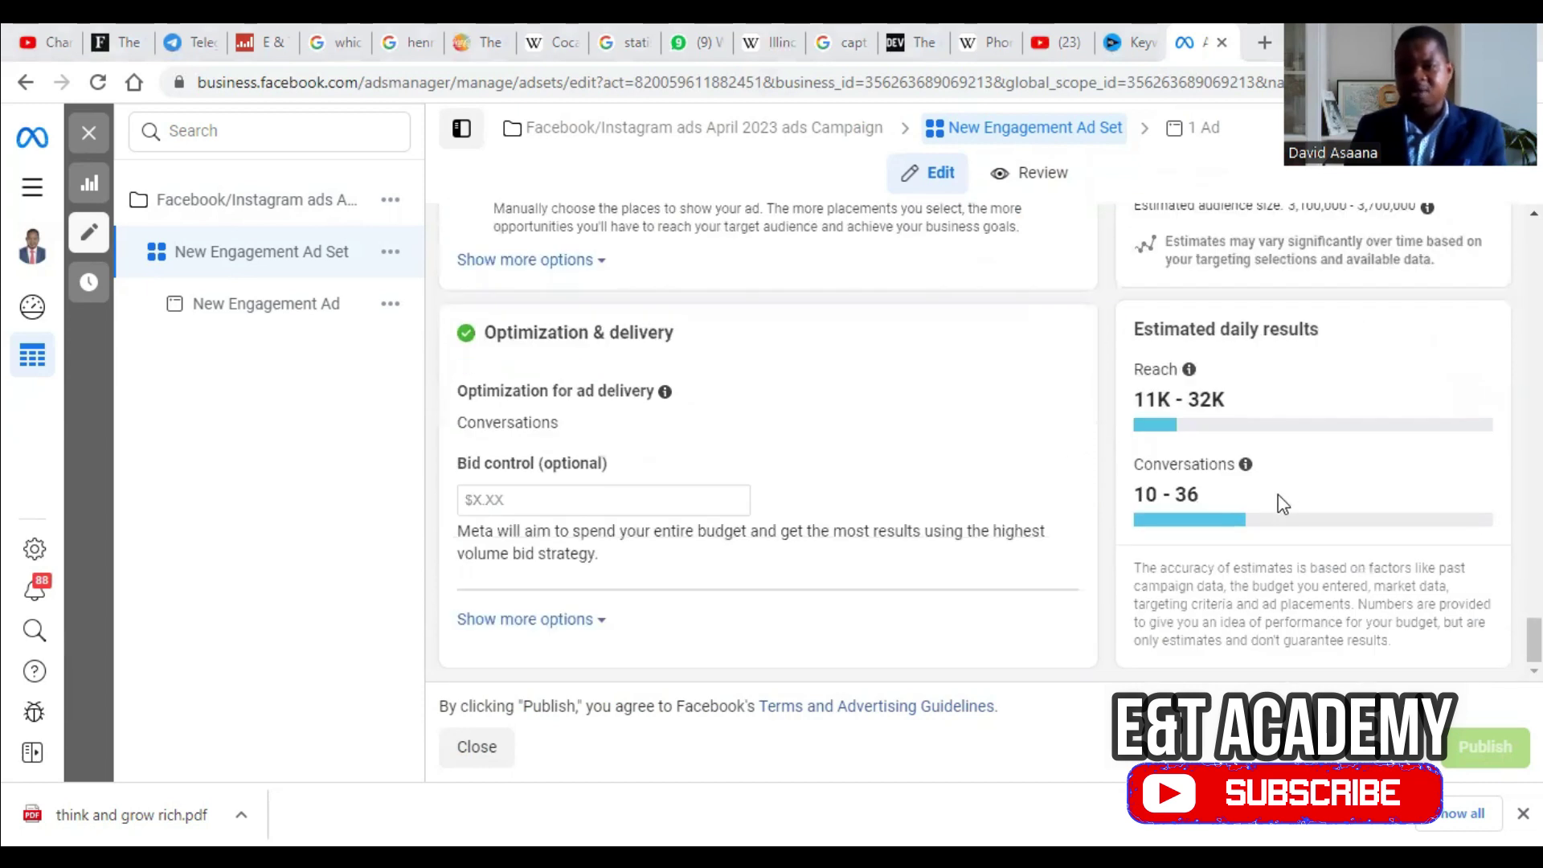
pyautogui.scroll(5, 1293, 450)
pyautogui.scroll(8, 1297, 408)
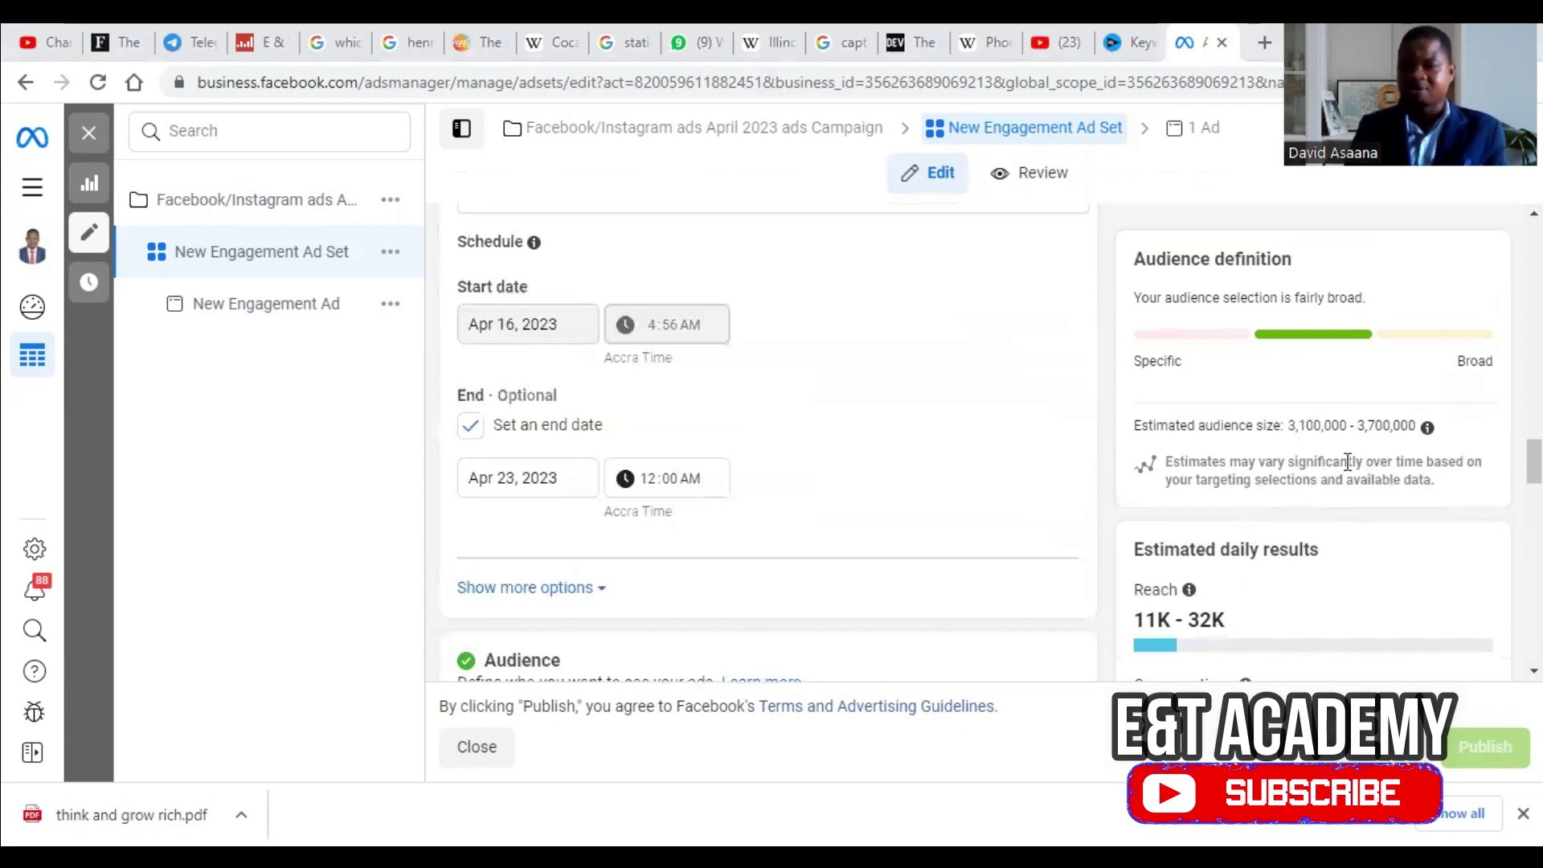
pyautogui.scroll(5, 1366, 350)
pyautogui.scroll(-5, 1350, 378)
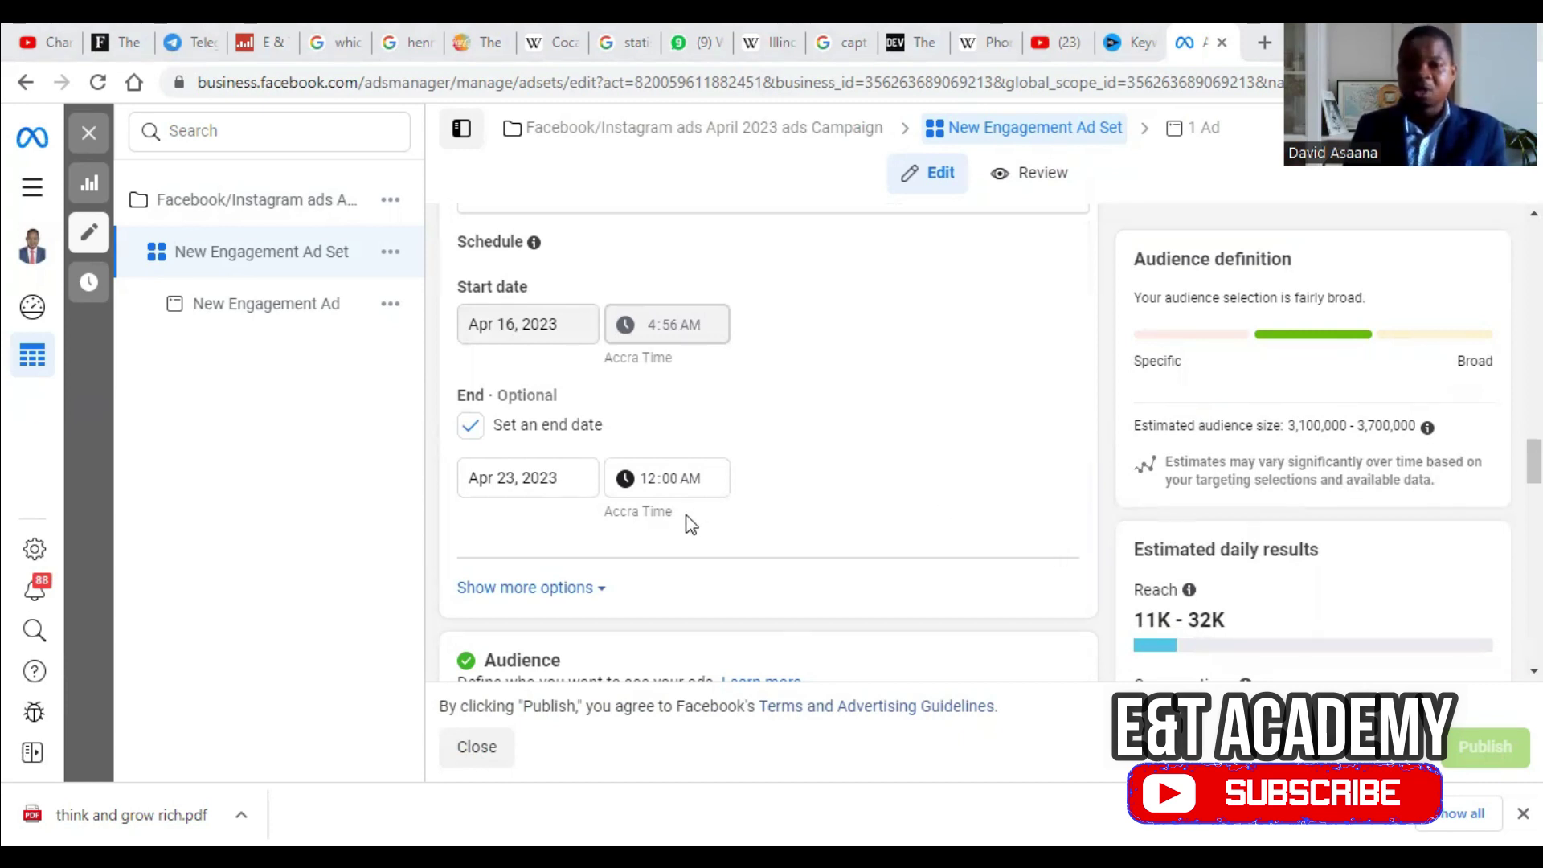
pyautogui.scroll(4, 688, 524)
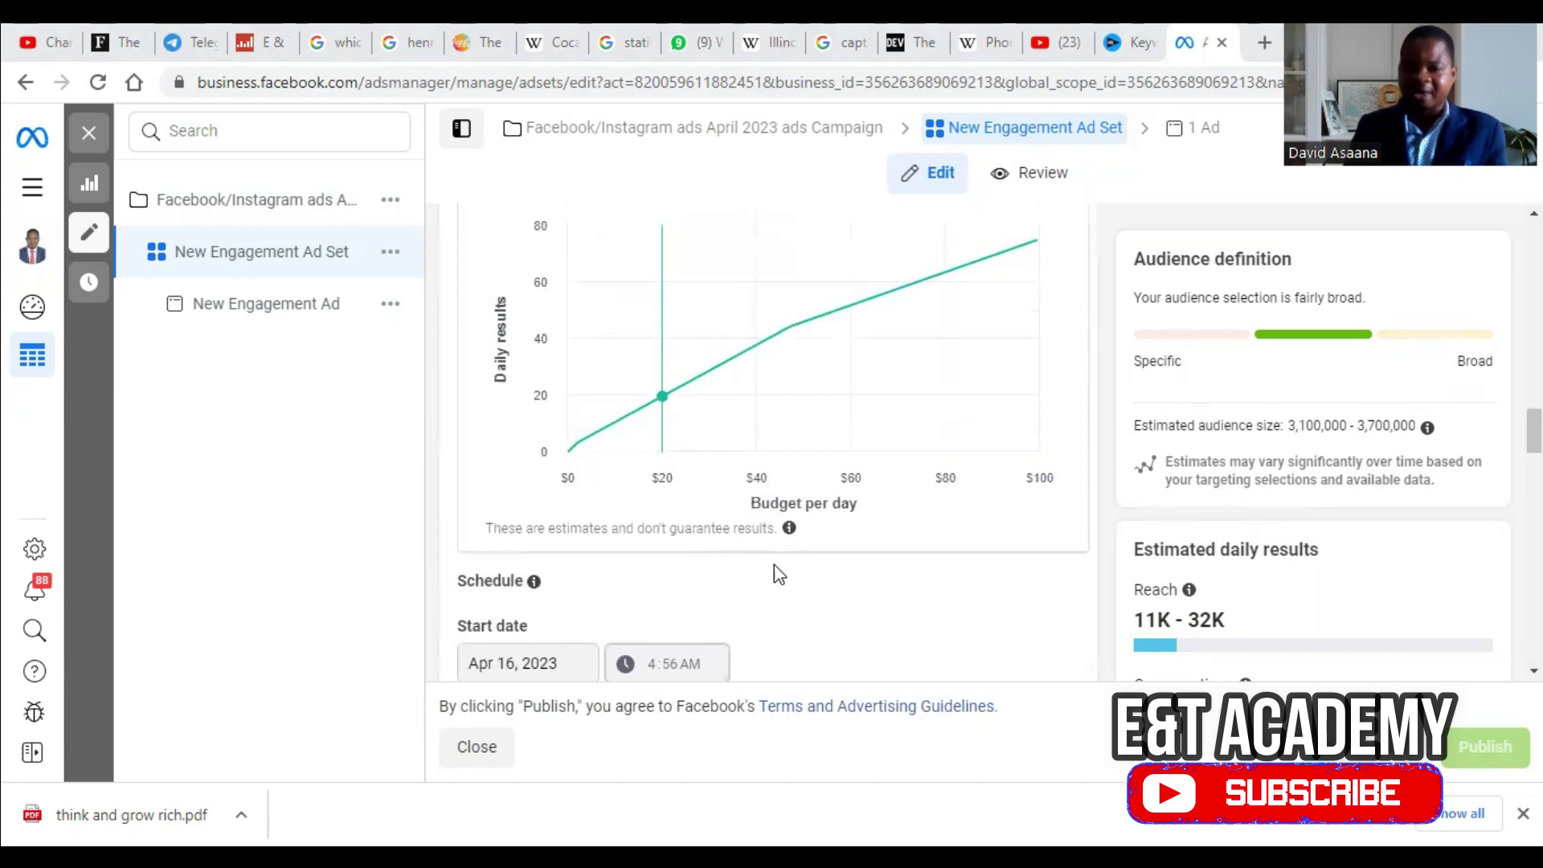
pyautogui.scroll(2, 774, 565)
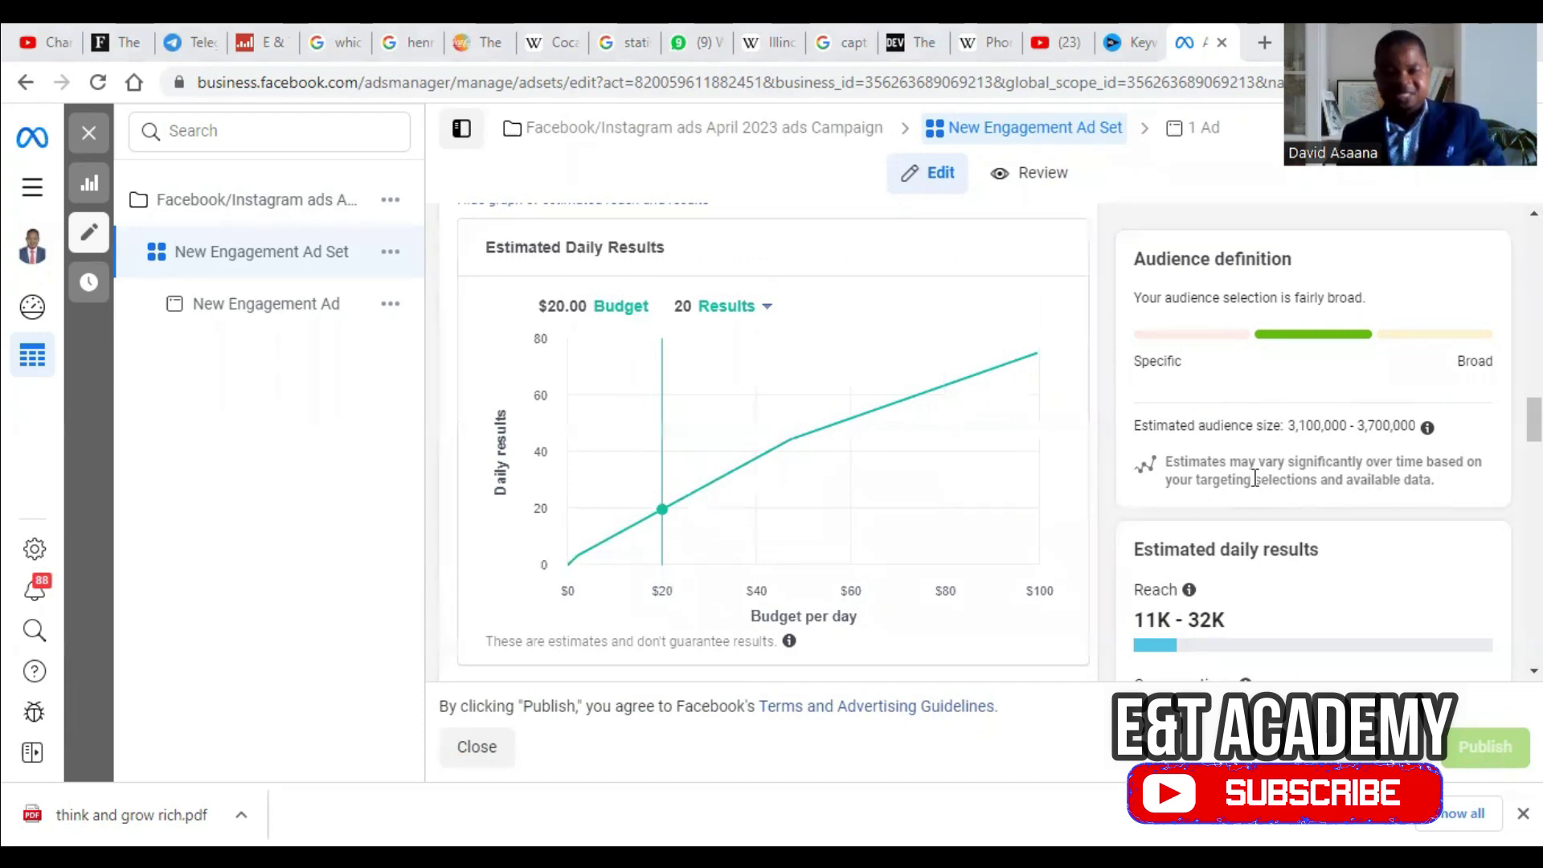
pyautogui.scroll(3, 511, 317)
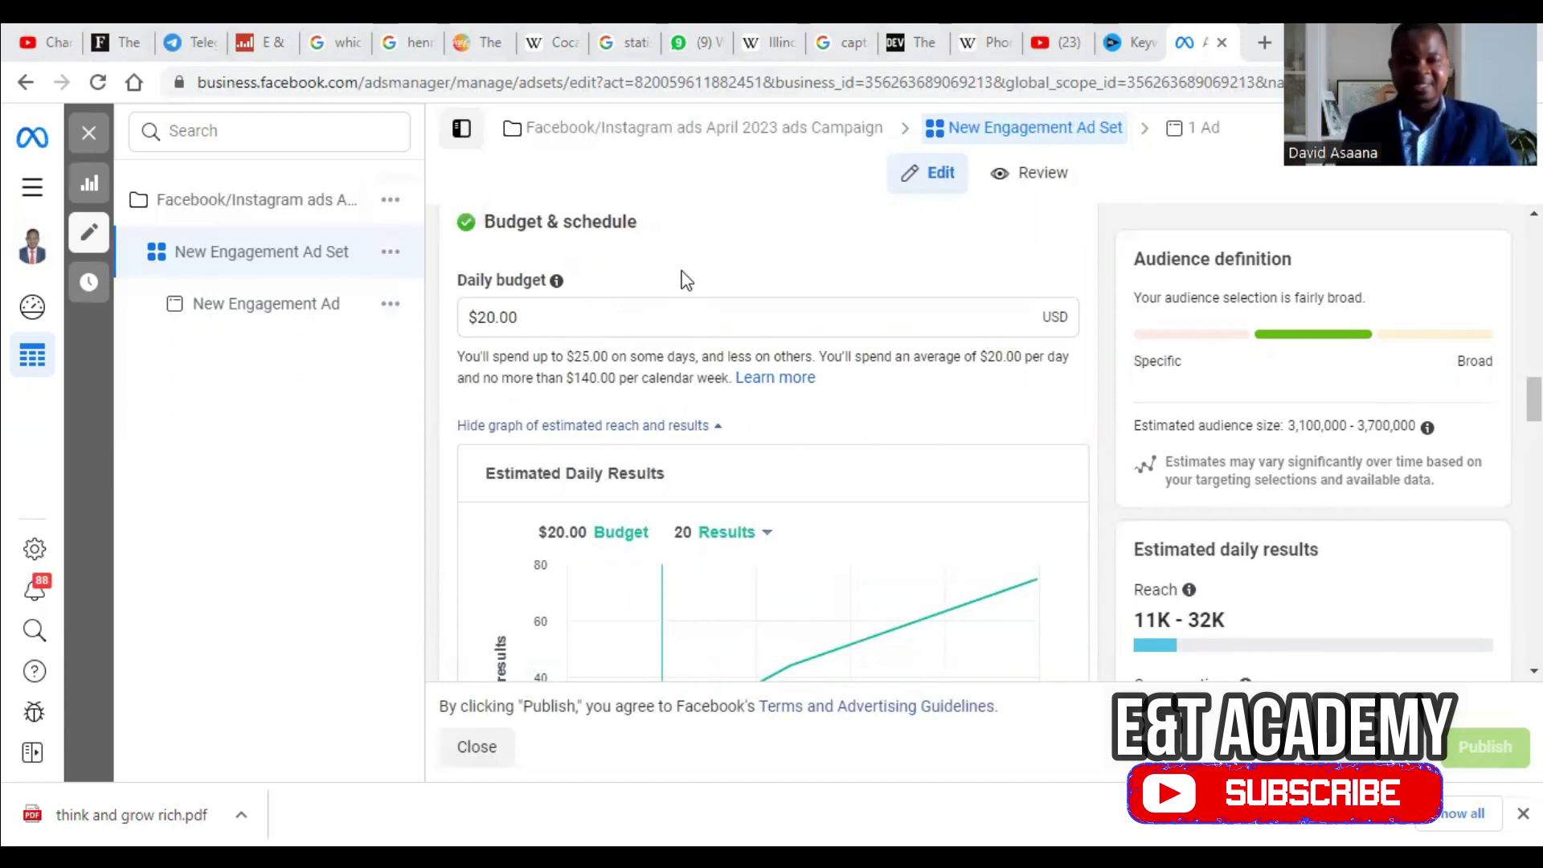
pyautogui.scroll(-8, 804, 474)
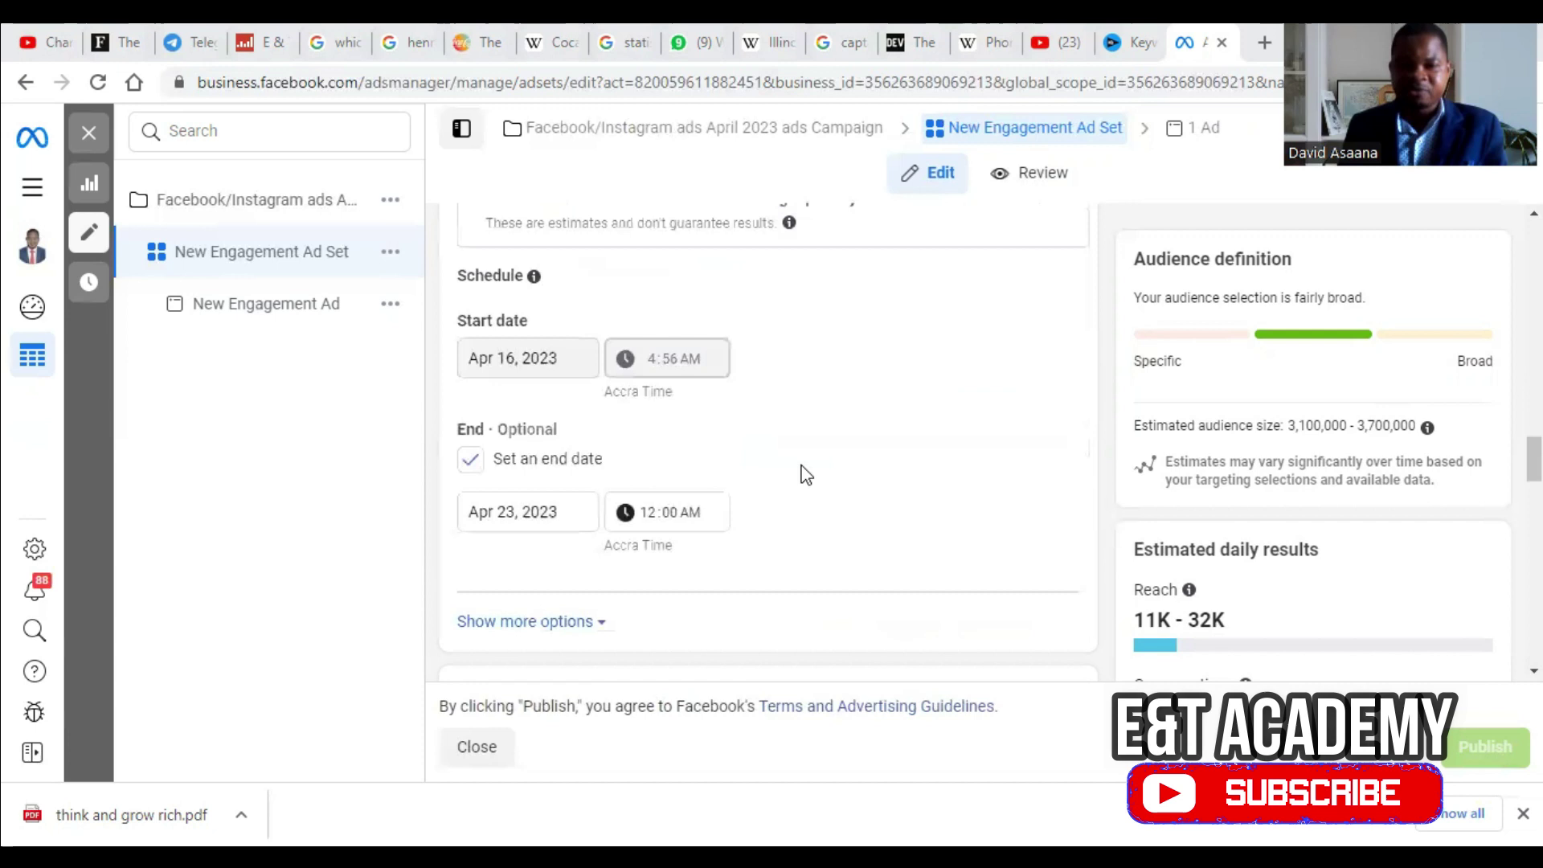